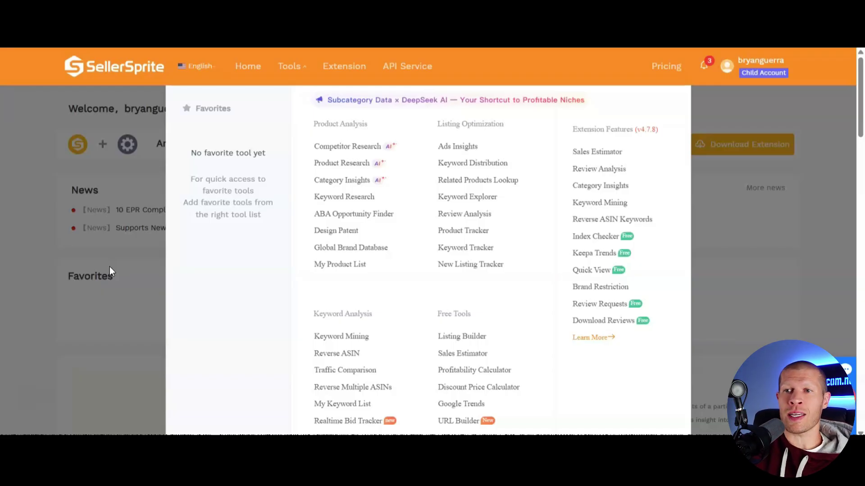
Step: Scroll through SellerSprite's mainstays keyword panel and trend chart: 441,004 units, $7,920,415 revenue
right_click(109, 267)
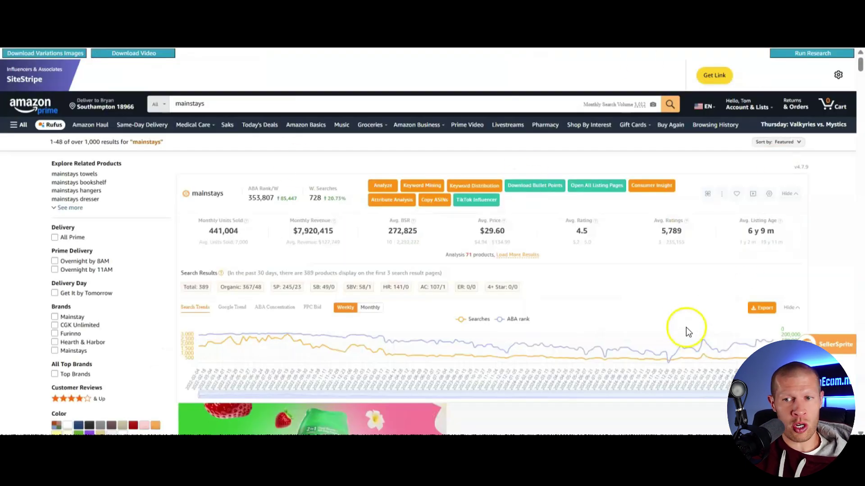
scroll(625, 287, down, 3)
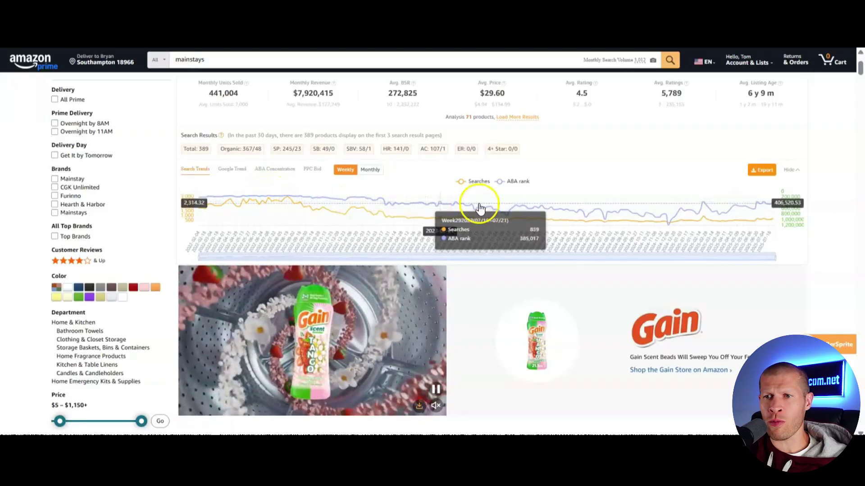
scroll(572, 213, up, 3)
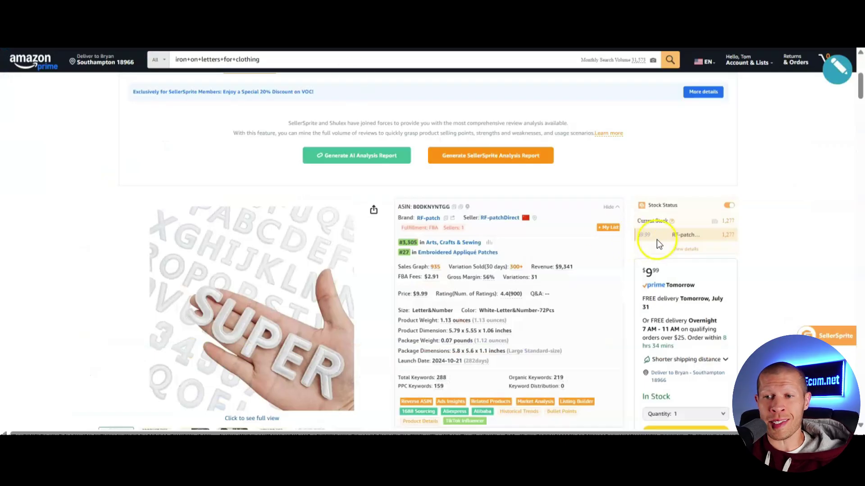
Step: Scroll through SellerSprite's panel for the 72 Pcs Iron on Letters listing: 935 sales, $2.91 FBA fees
scroll(657, 243, down, 1)
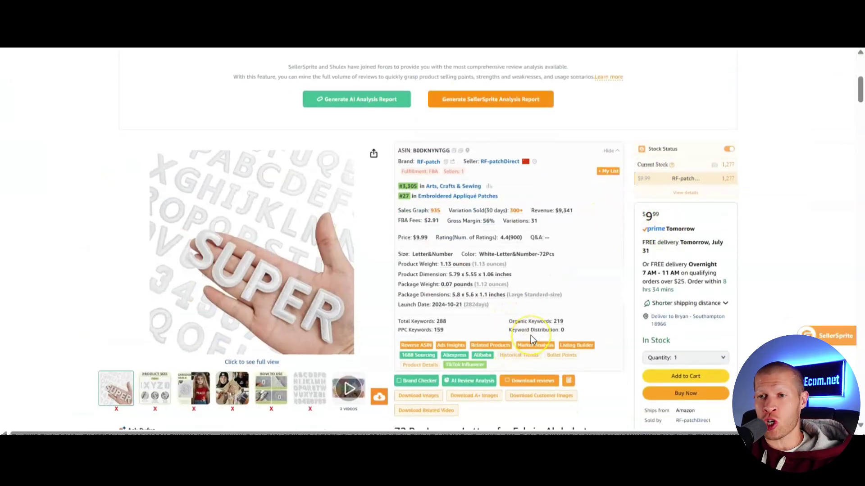
scroll(571, 239, down, 1)
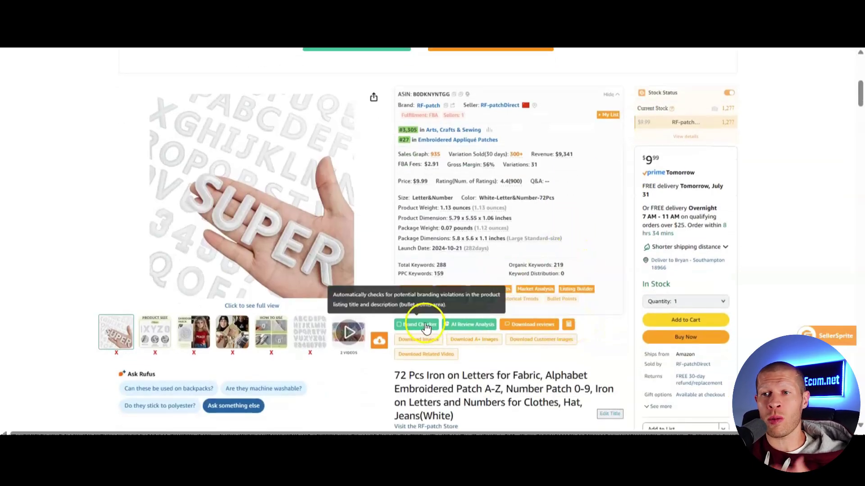
scroll(426, 328, up, 6)
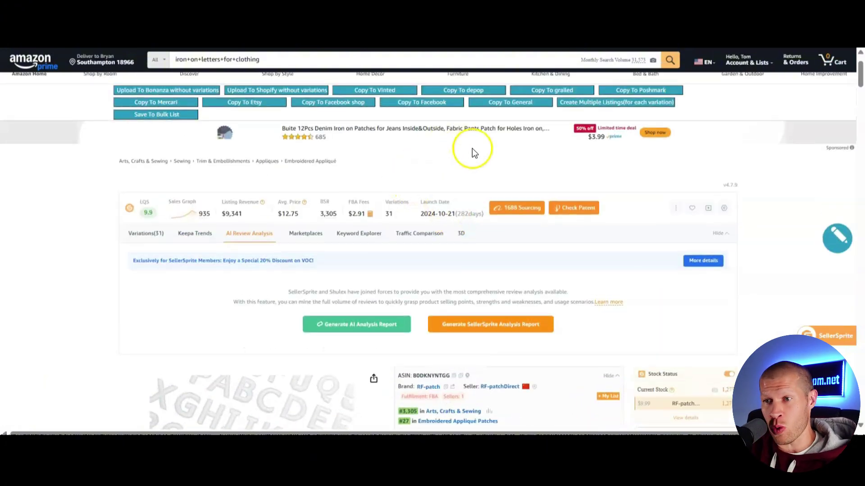
scroll(411, 230, down, 5)
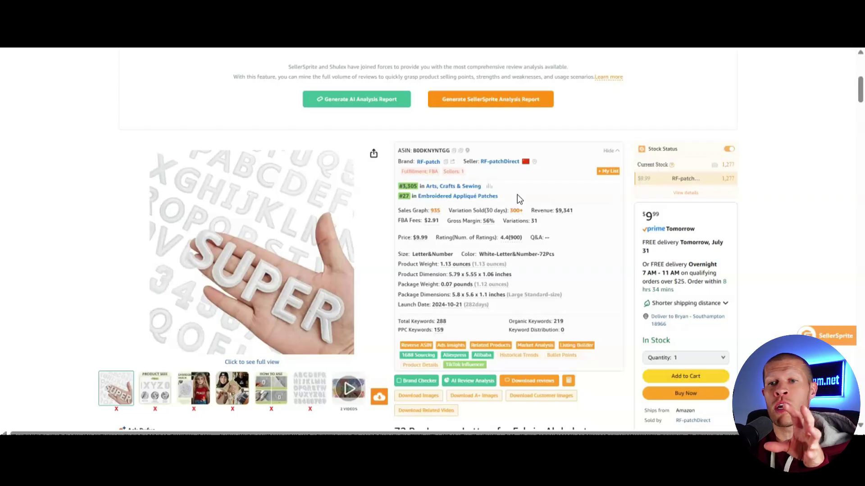
Step: Point at Competitor Research in the SellerSprite home page's Tools list
mouse_move(319, 227)
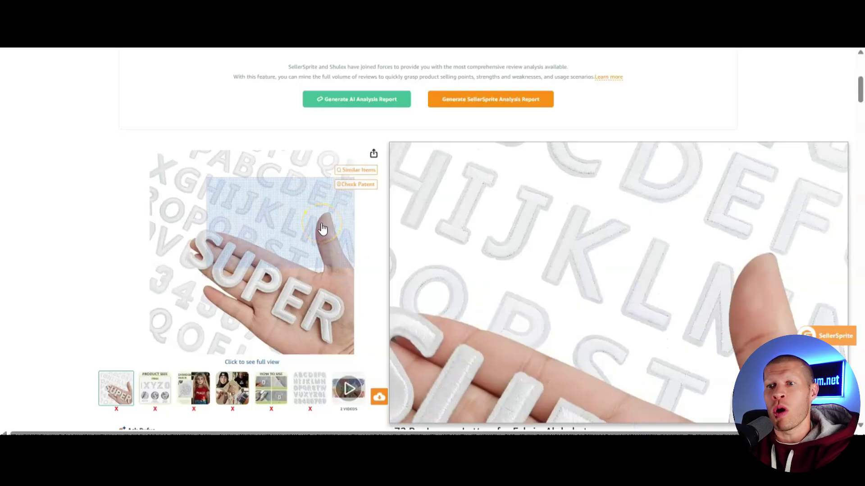
mouse_move(451, 97)
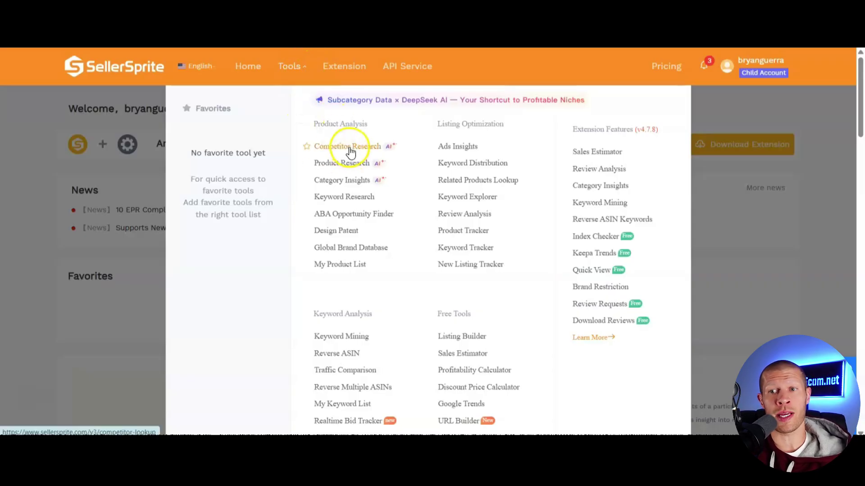
Step: Try Product Research from the tools list, then dismiss the list to reveal the home dashboard
click(341, 175)
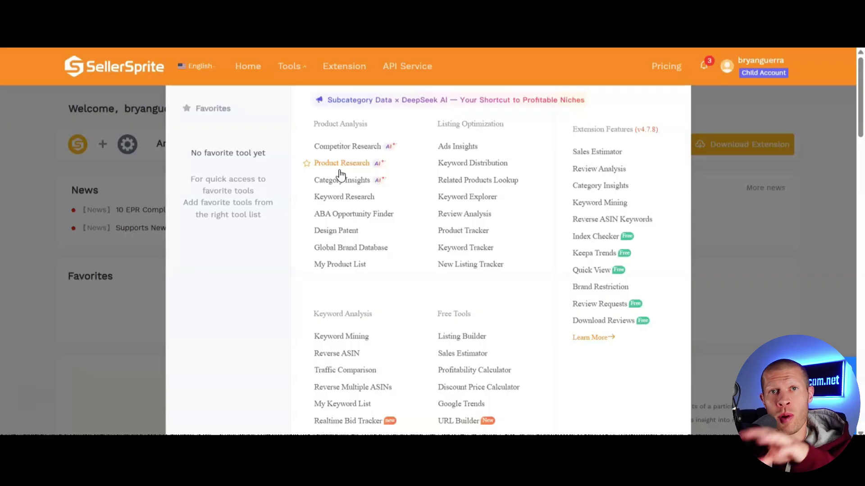
click(338, 172)
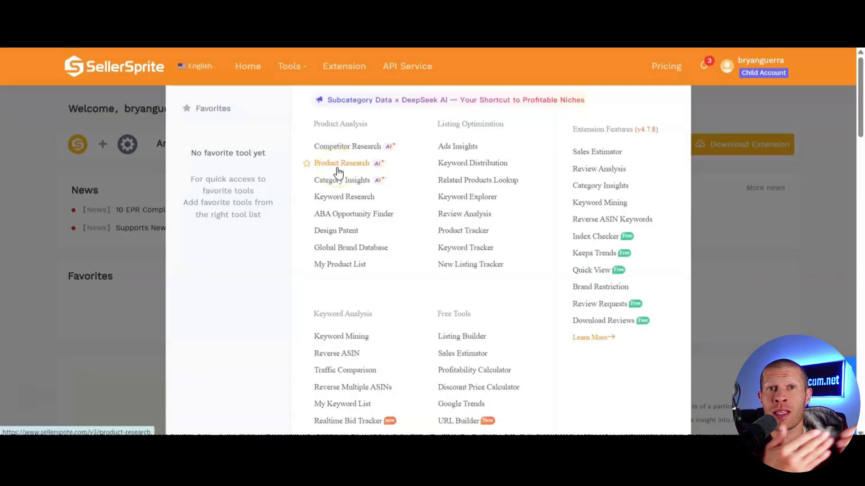
click(339, 170)
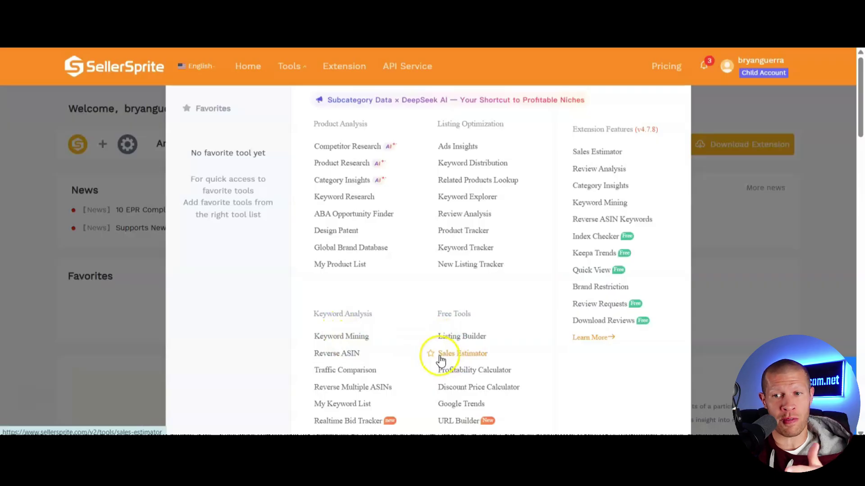
click(723, 228)
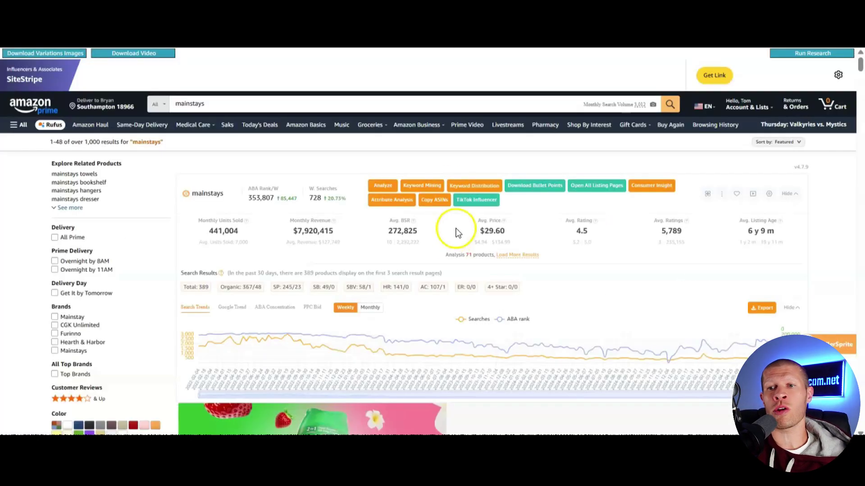
Step: Review the mainstays market overview and try Download A+ Images for the listing
scroll(456, 228, down, 1)
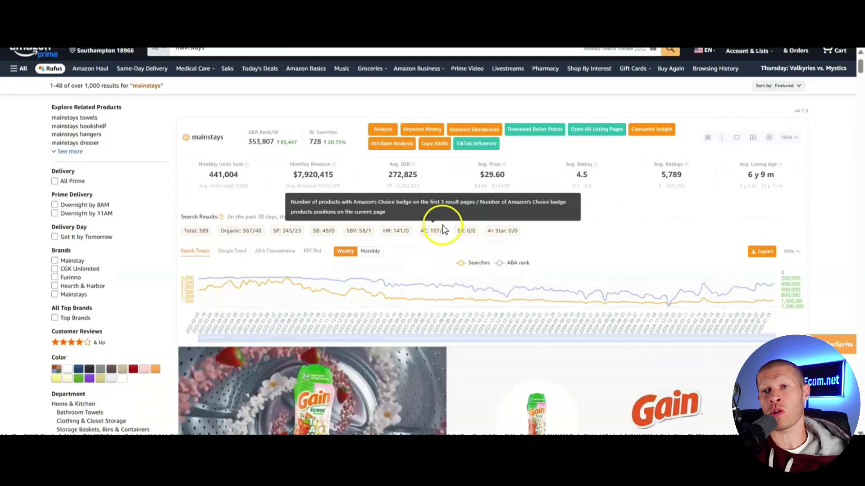
scroll(443, 225, up, 1)
mouse_move(415, 119)
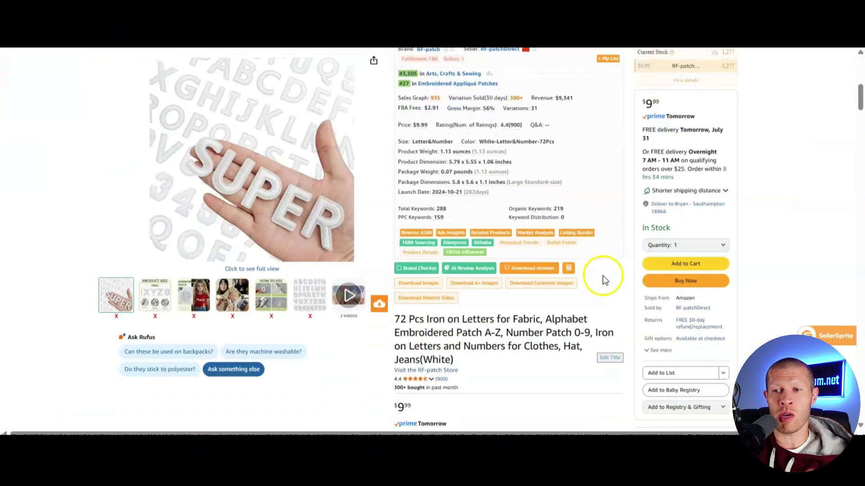
scroll(602, 276, down, 1)
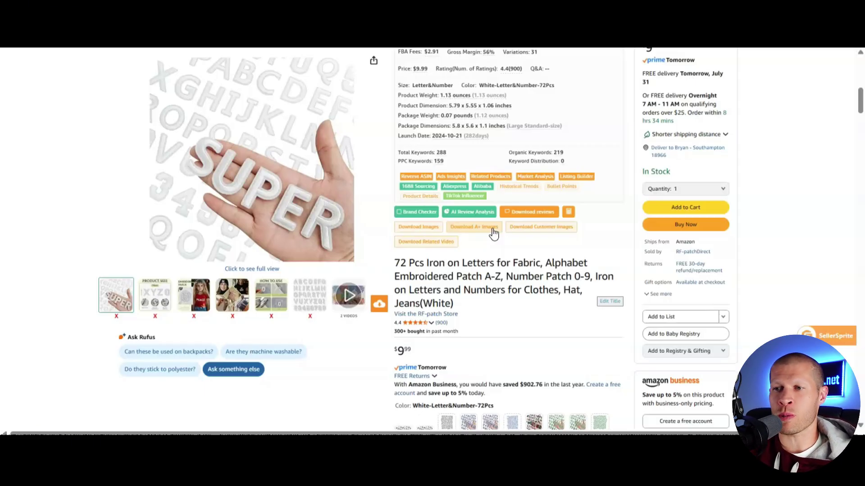
click(500, 231)
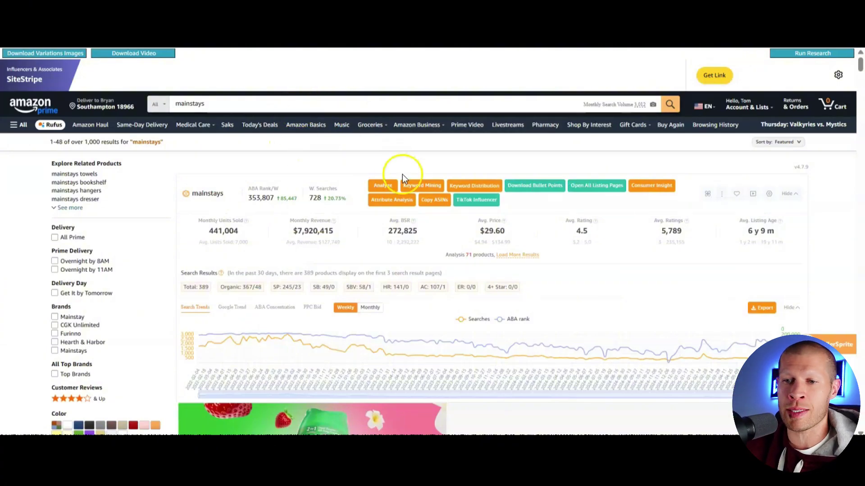
scroll(400, 176, down, 10)
scroll(419, 212, down, 4)
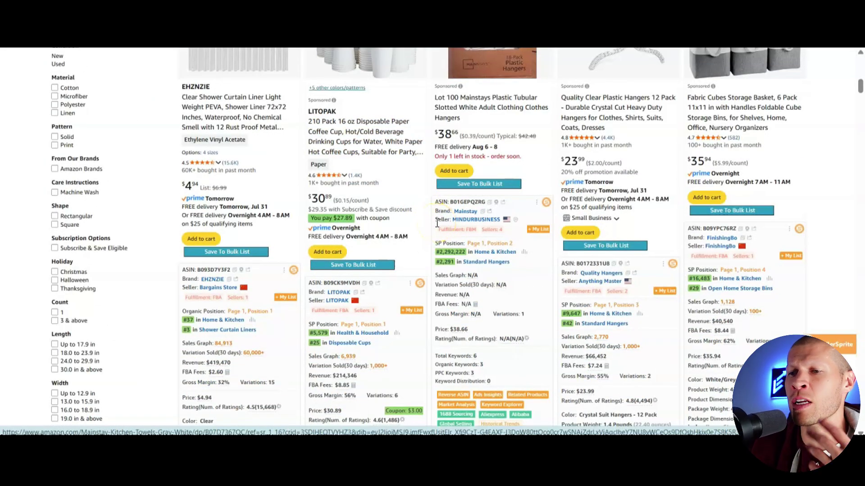
scroll(436, 223, down, 1)
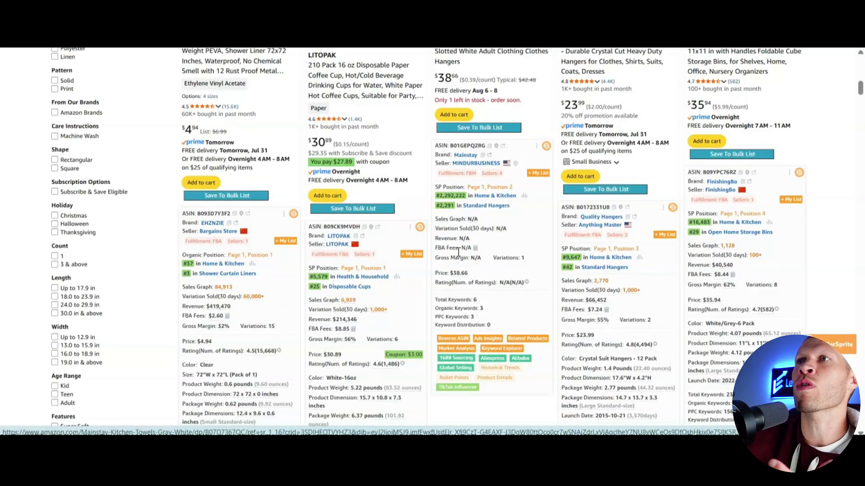
scroll(445, 269, down, 6)
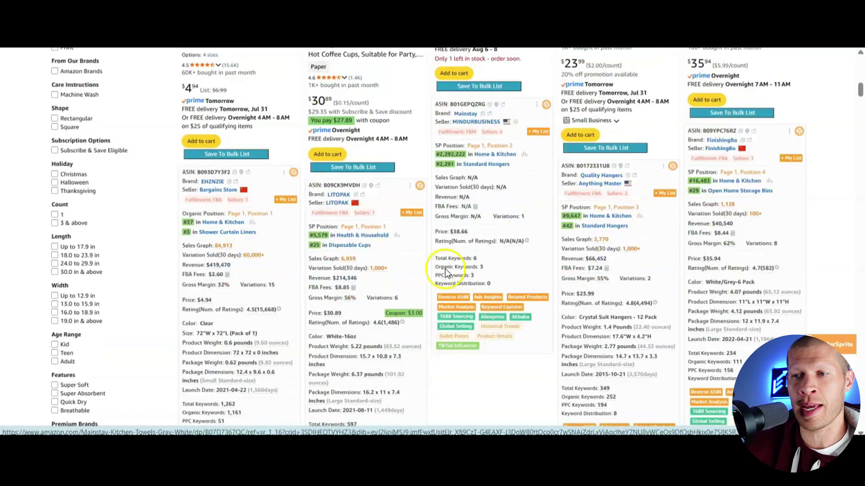
scroll(396, 194, down, 2)
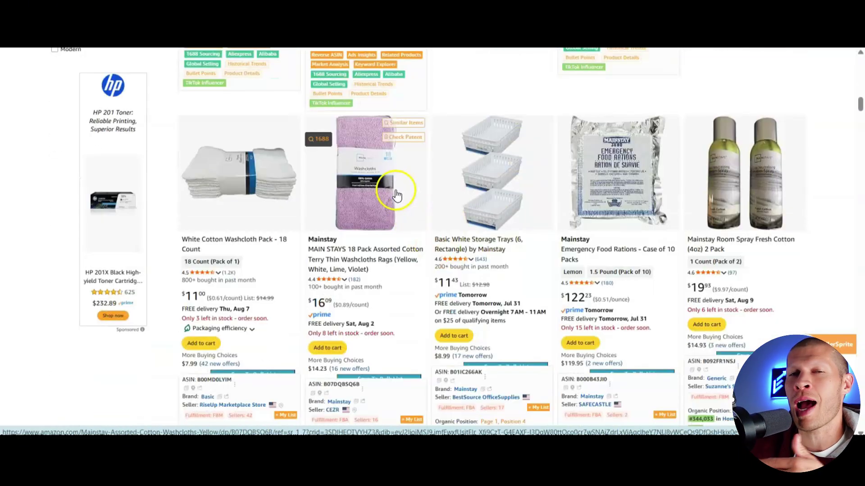
scroll(318, 225, down, 3)
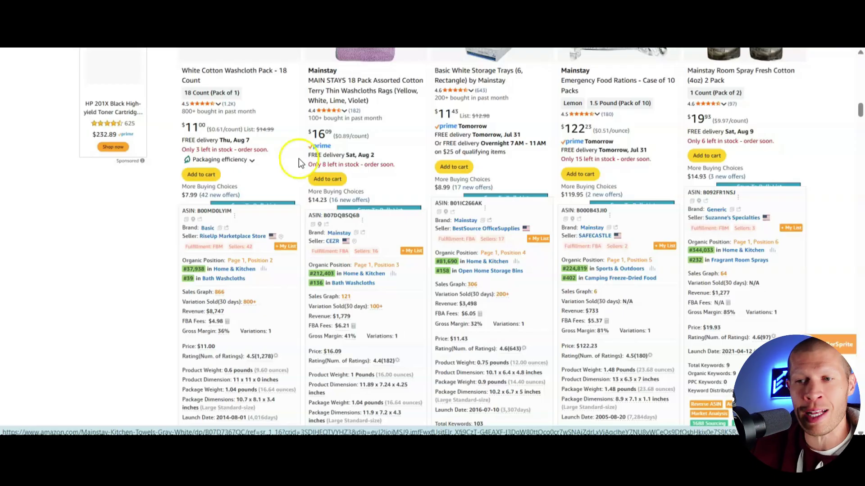
scroll(392, 180, down, 10)
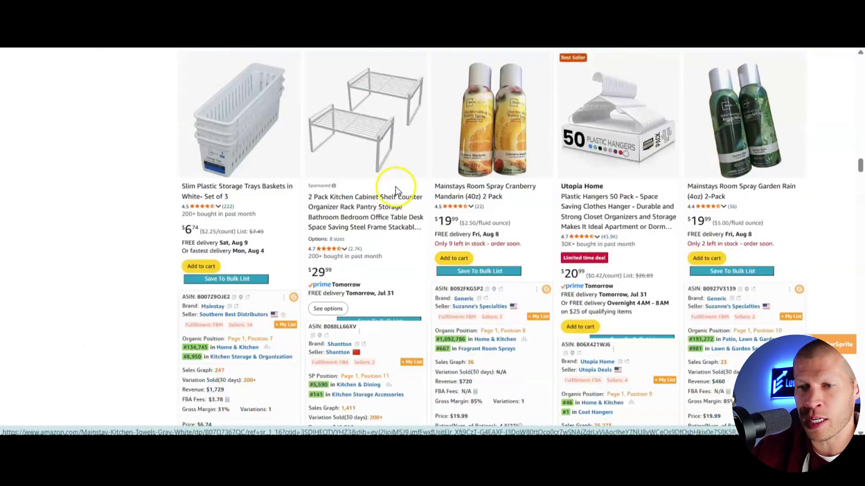
scroll(409, 240, down, 5)
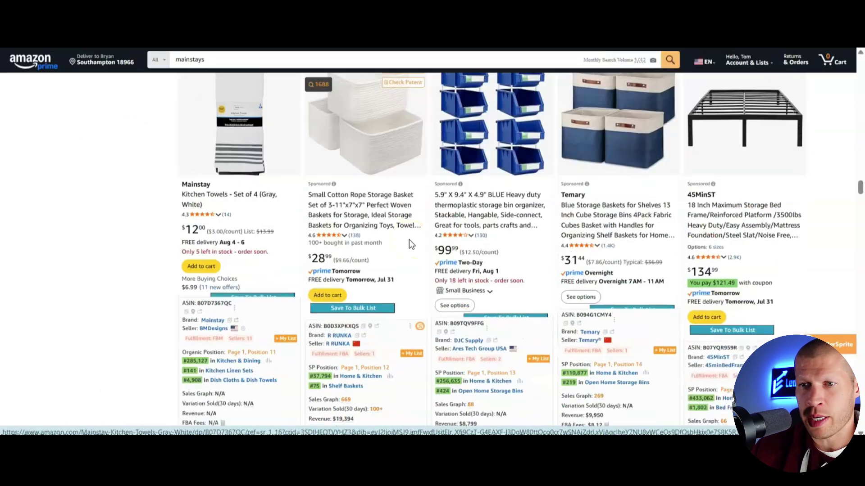
Step: Open Mainstay Kitchen Towels - Set of 4 (Gray, White) in a new tab and highlight its title
right_click(276, 149)
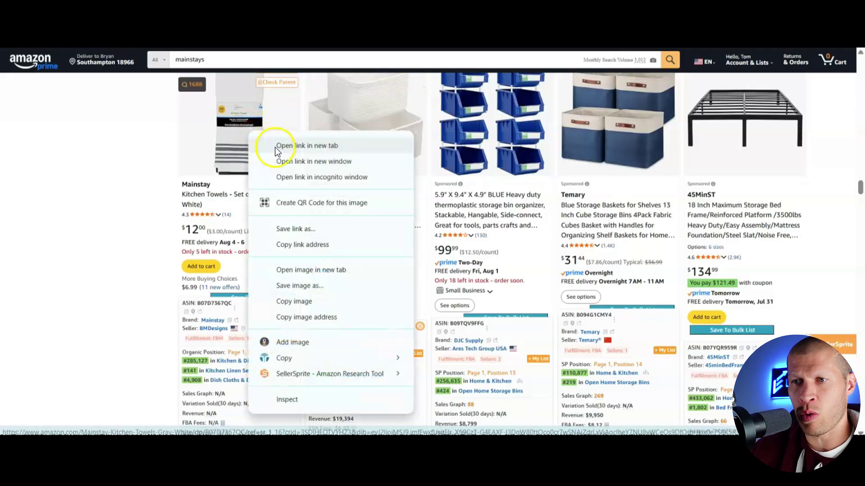
click(276, 148)
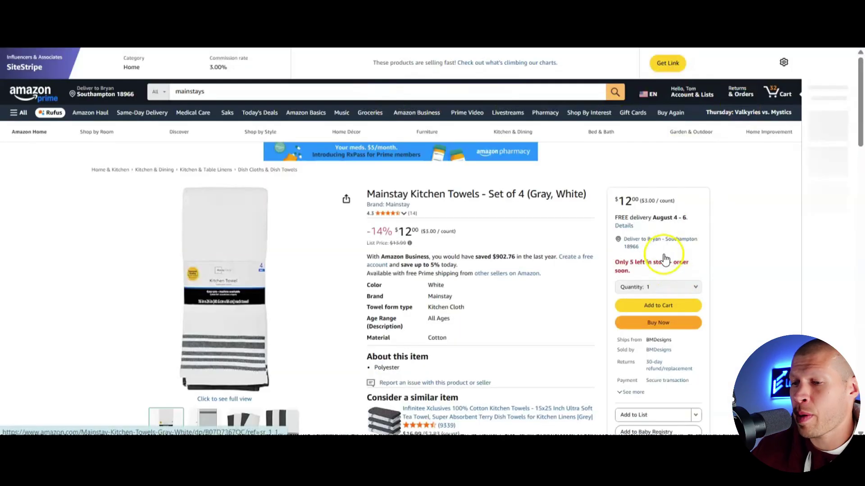
scroll(663, 277, down, 6)
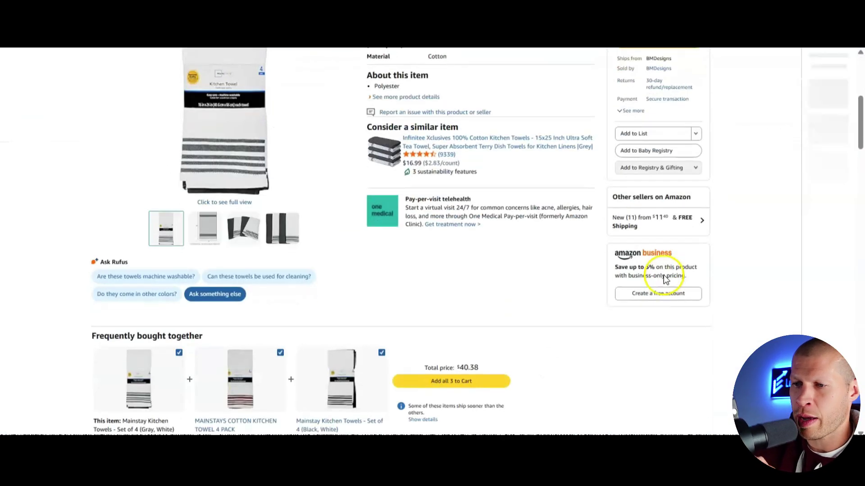
scroll(663, 221, up, 3)
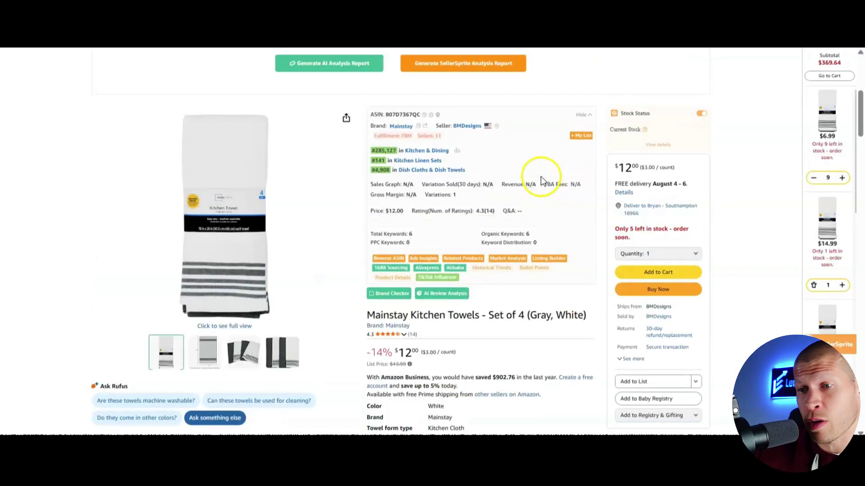
scroll(499, 221, up, 2)
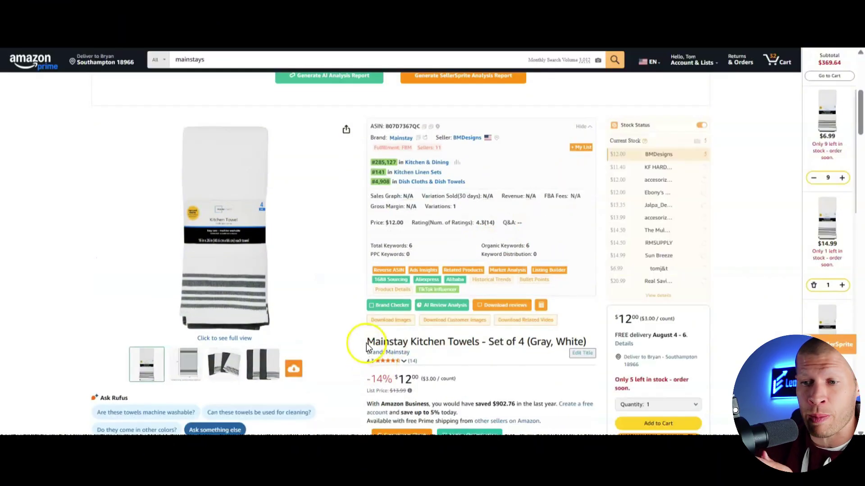
drag(370, 343, 594, 342)
key(ctrl+c)
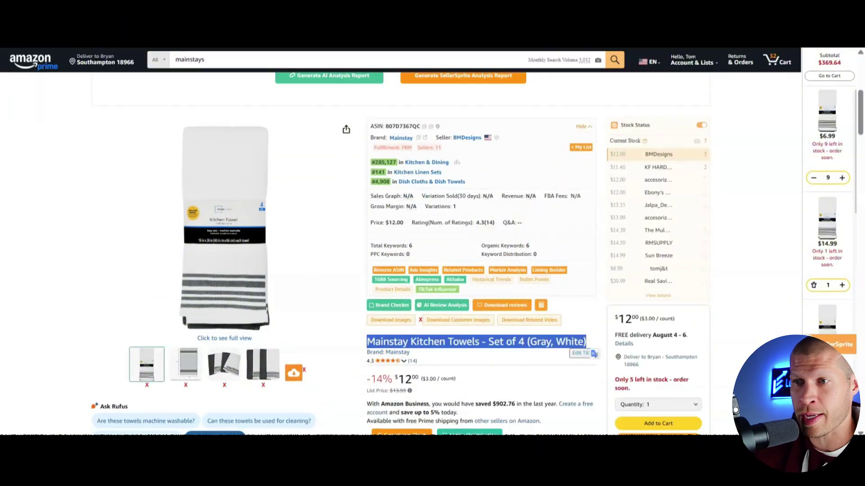
Step: Search Google for the copied Mainstay towel title in a new tab
key(ctrl+t)
text(goog)
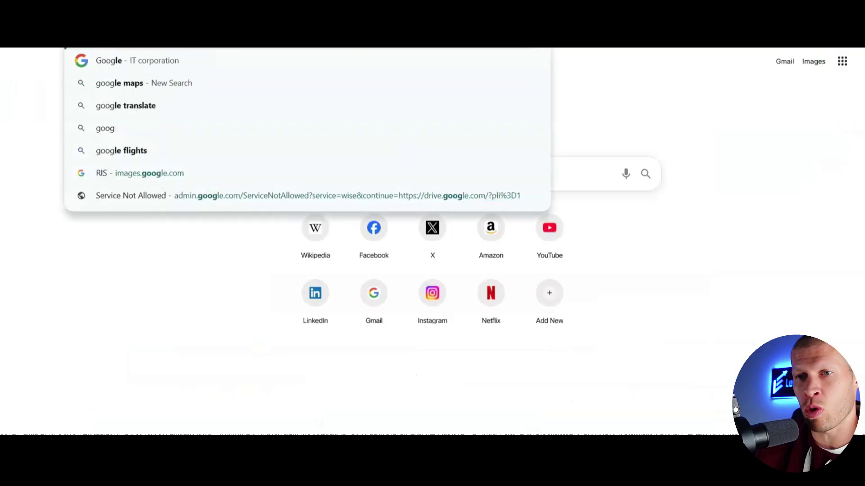
key(Return)
key(ctrl+v)
key(Return)
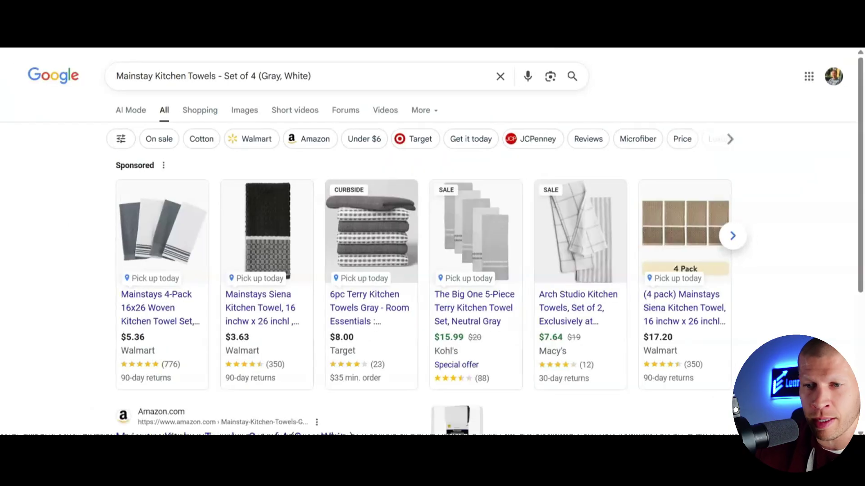
Step: Open the $5.36 Walmart Mainstays 4-Pack woven towel listing, then return to the Amazon tab
scroll(169, 290, down, 3)
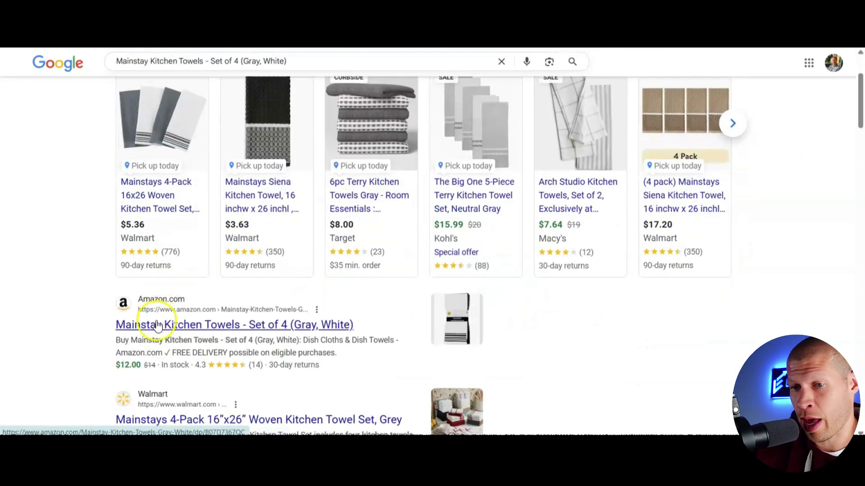
click(346, 49)
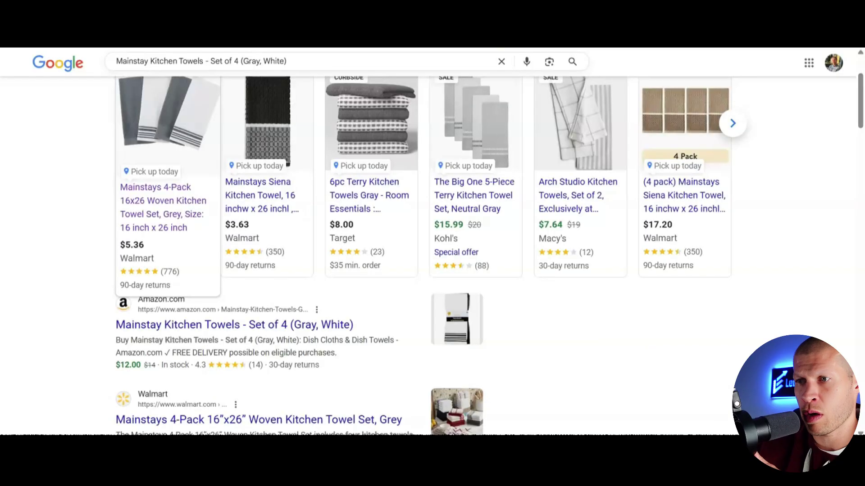
click(159, 211)
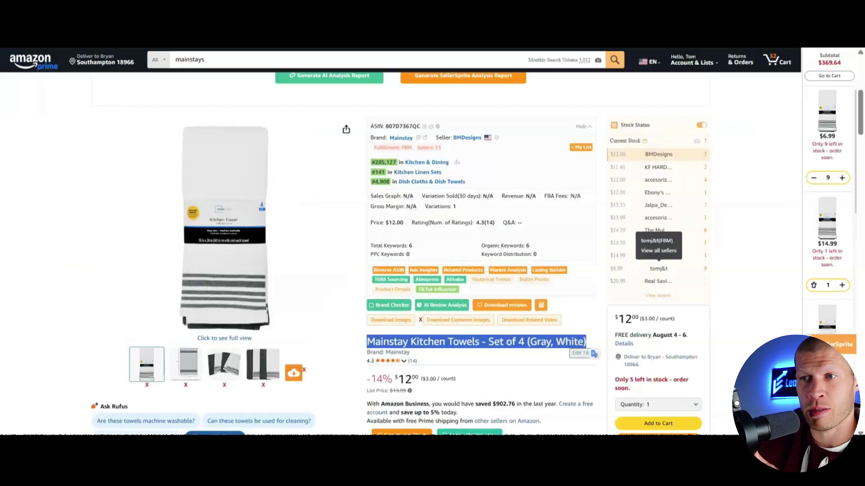
scroll(525, 81, down, 2)
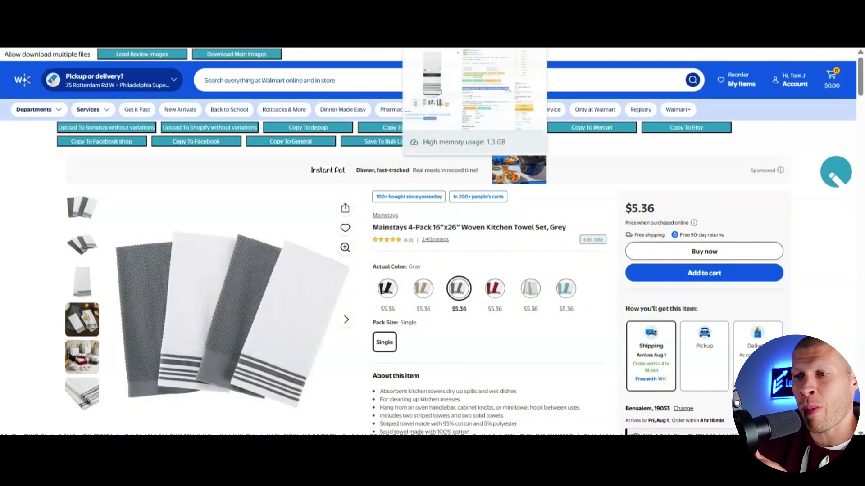
key(ctrl+Tab)
Step: In the FBA Profit Calculator, set Shipping Cost 0 and Purchasing Cost 5.36, giving -$0.94 profit
click(490, 101)
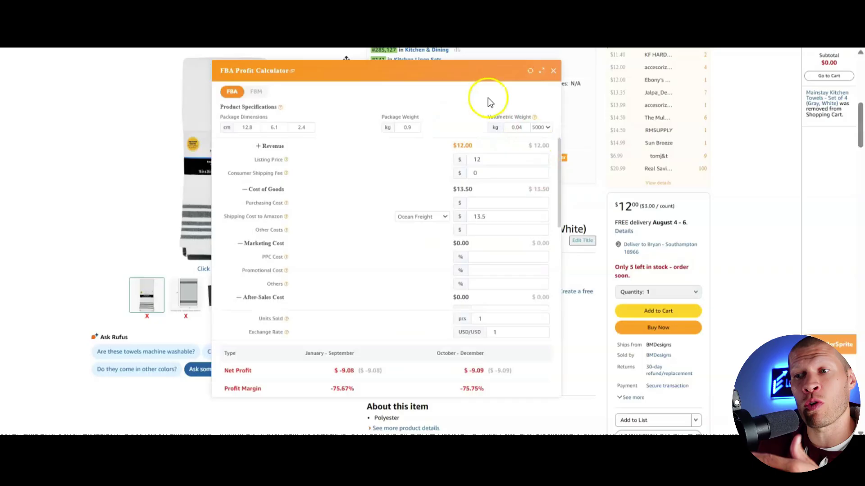
click(553, 71)
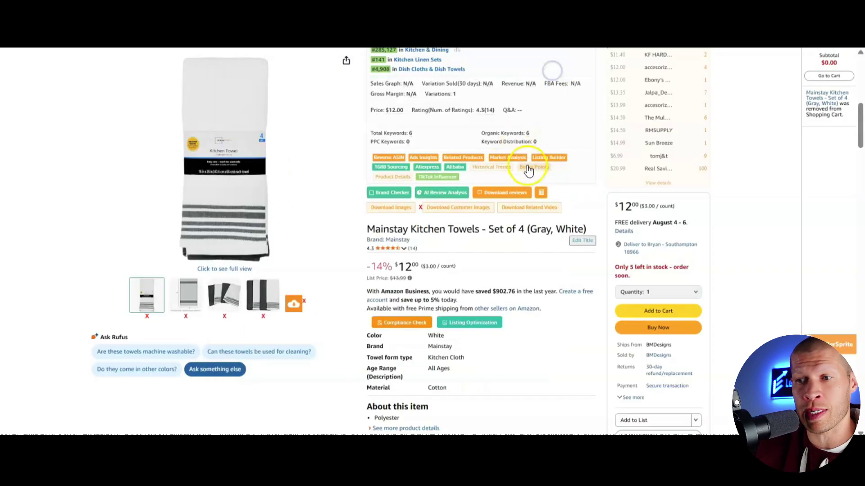
click(542, 194)
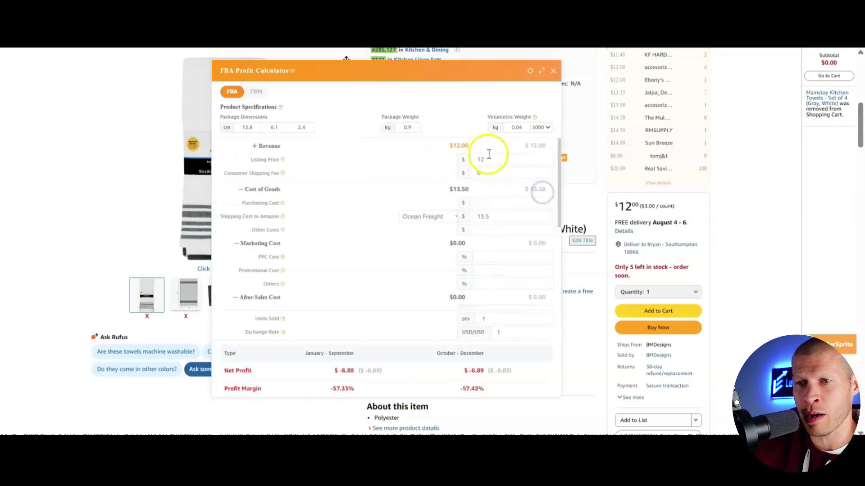
double_click(481, 217)
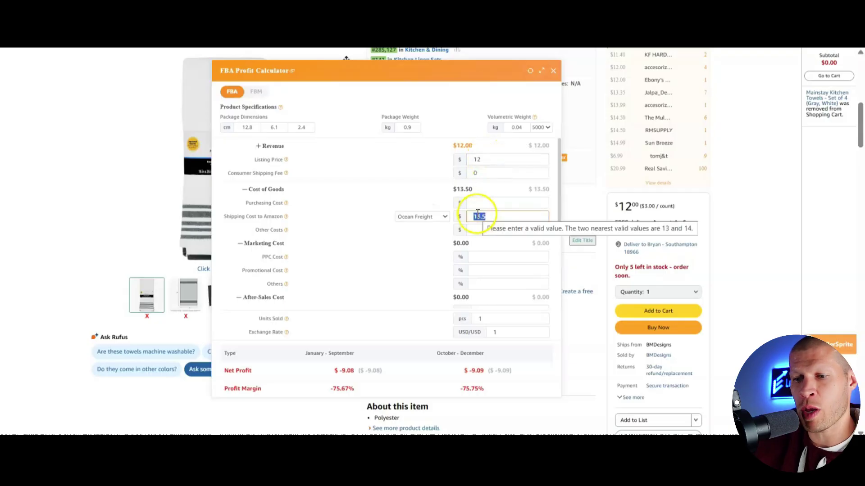
text(0)
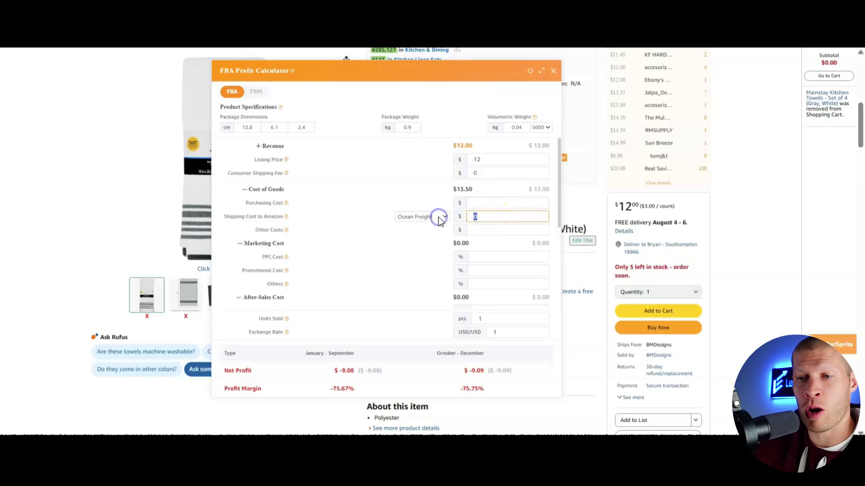
click(491, 201)
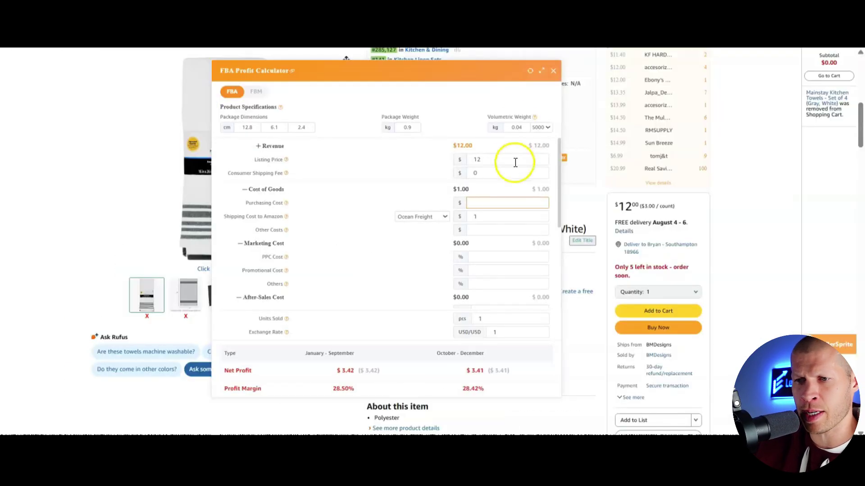
text(5.36)
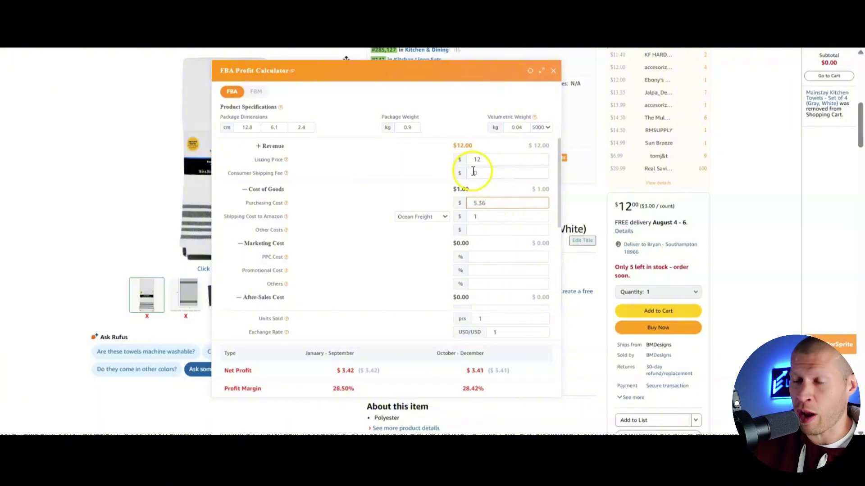
scroll(428, 237, down, 3)
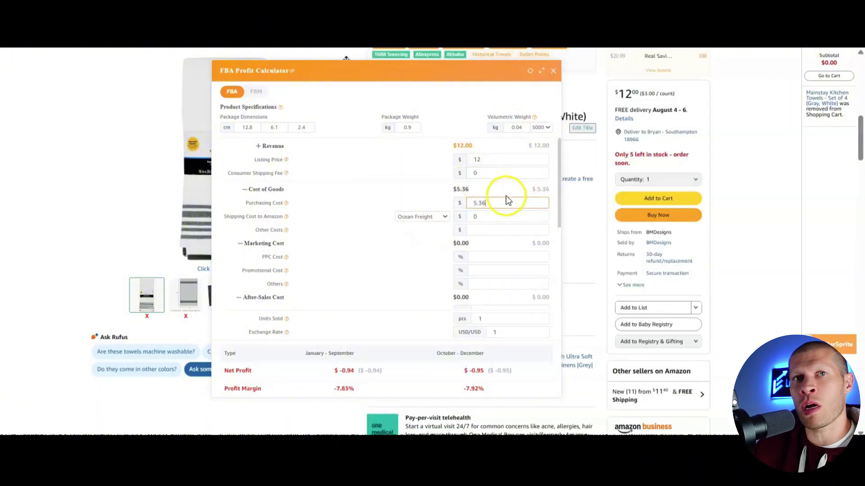
click(464, 373)
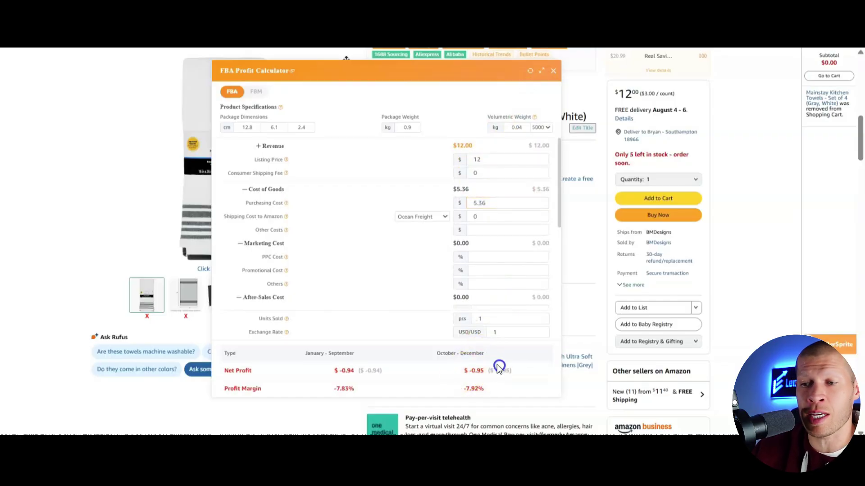
click(553, 77)
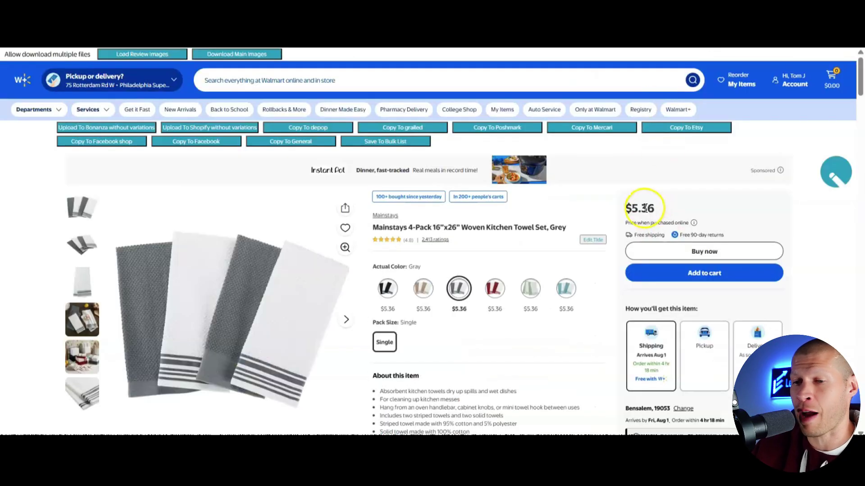
Step: Compare the $5.36 Walmart towel set, then return to the $12 Amazon Mainstay towel listing
key(ctrl+w)
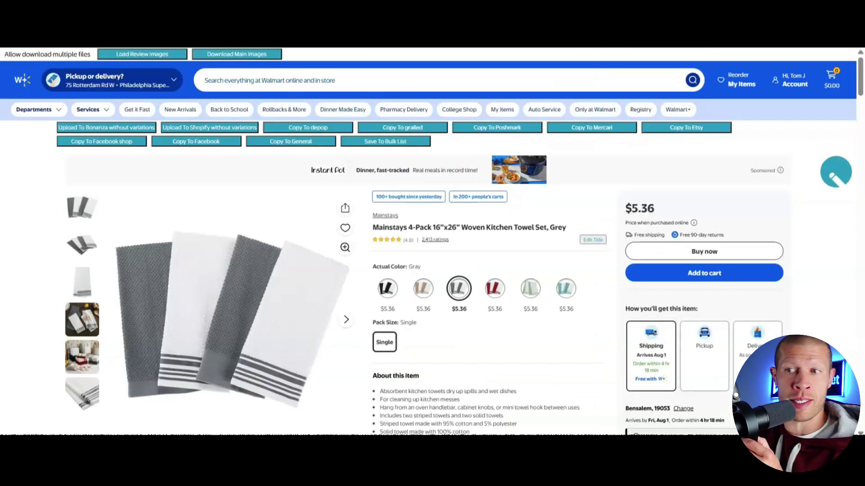
key(ctrl+Tab)
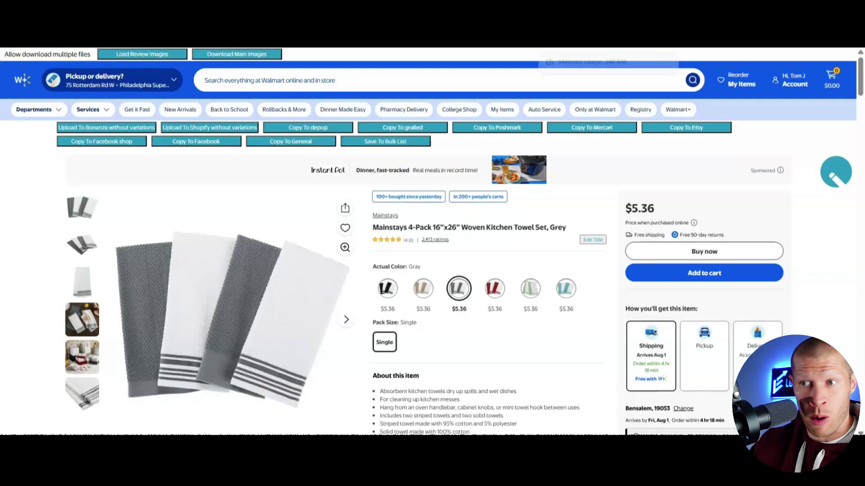
click(608, 36)
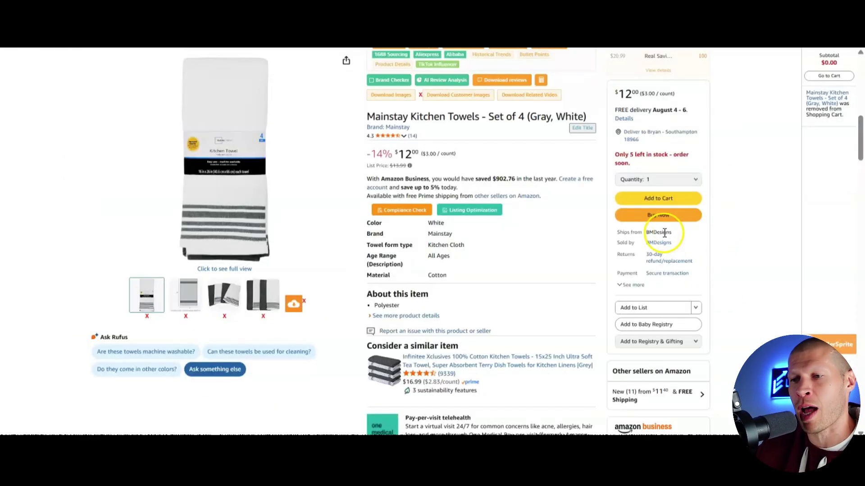
Step: Check the towel listing's return policy and other-seller offers, then bring up SellerSprite's Market Analysis
click(669, 260)
scroll(679, 280, down, 2)
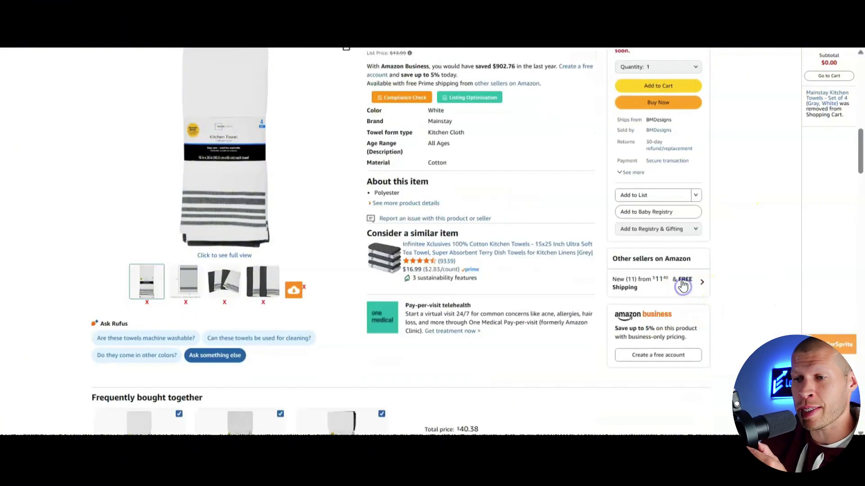
click(684, 286)
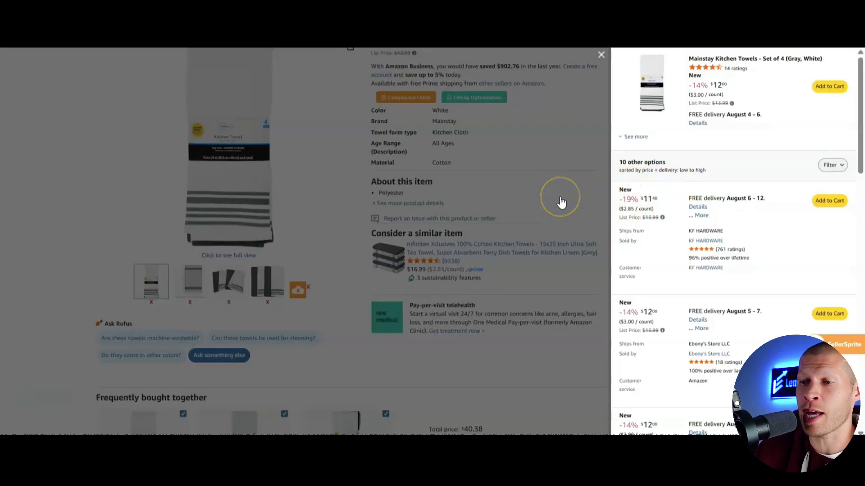
click(561, 205)
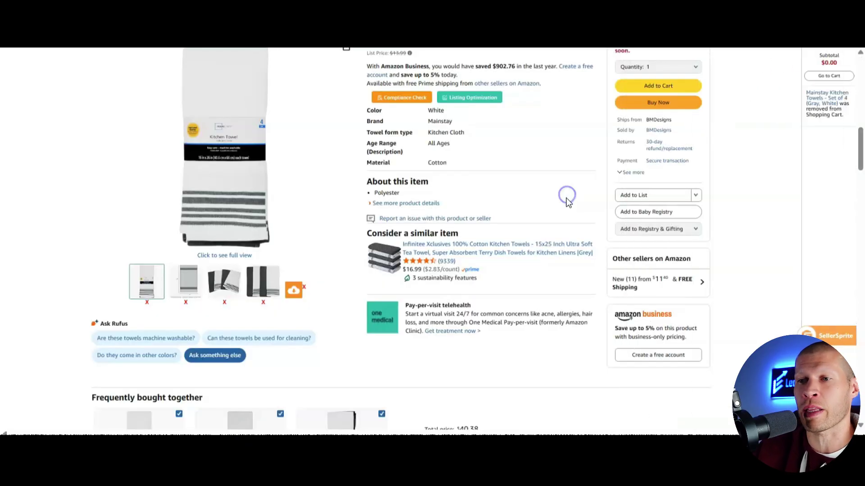
scroll(563, 196, up, 5)
click(522, 210)
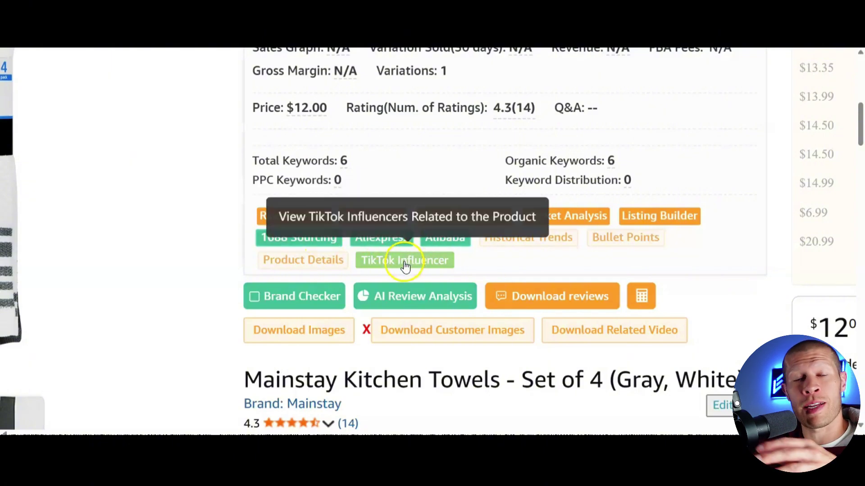
click(553, 243)
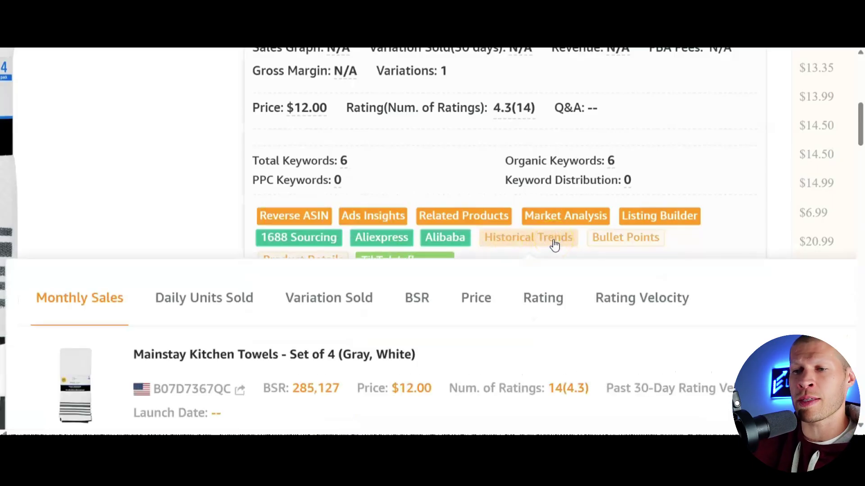
key(ctrl+0)
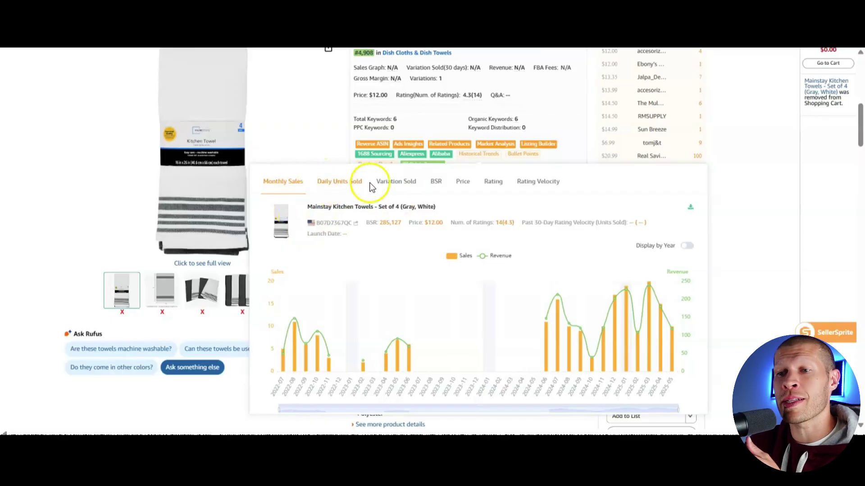
click(437, 184)
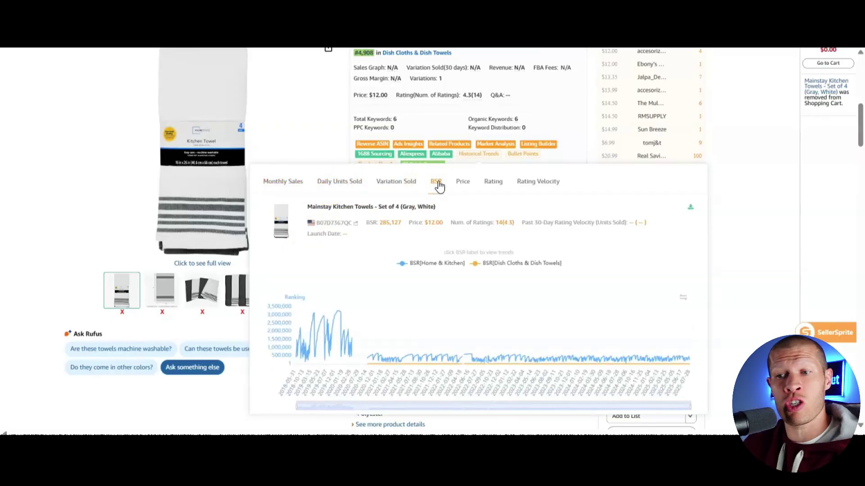
mouse_move(347, 326)
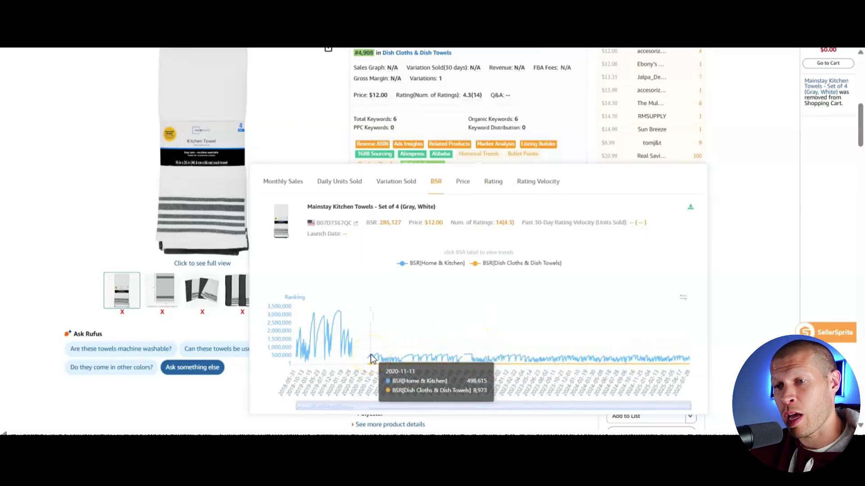
click(463, 185)
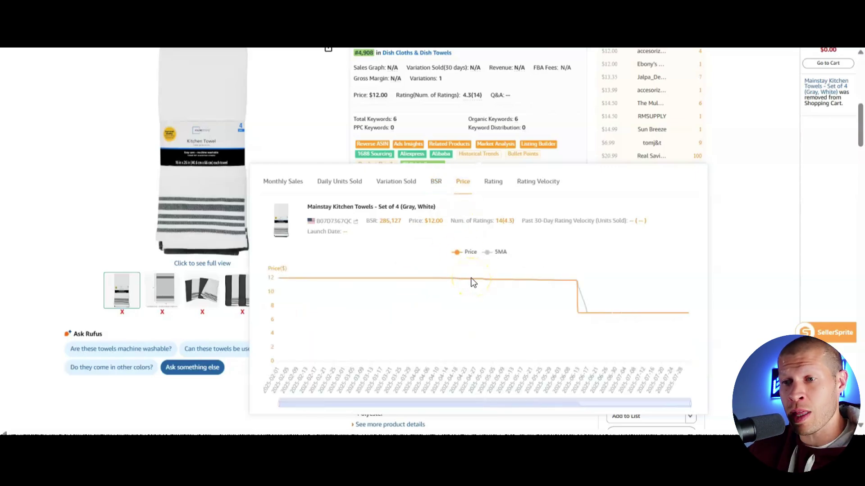
click(352, 185)
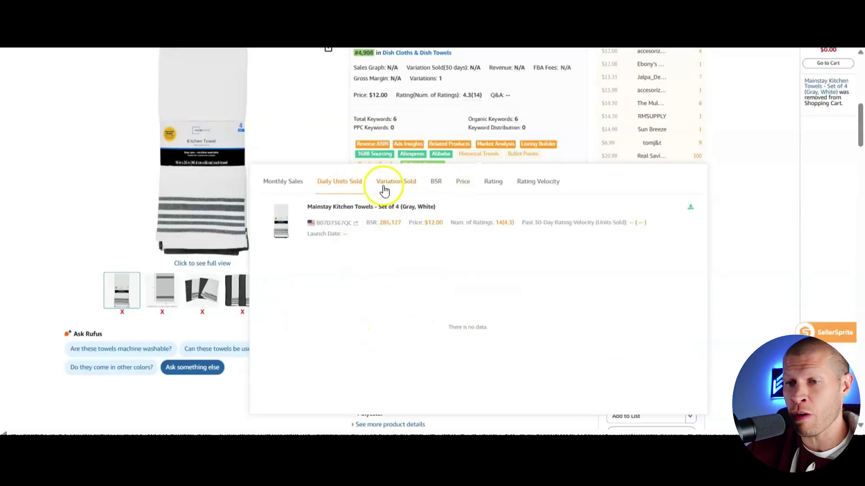
click(283, 181)
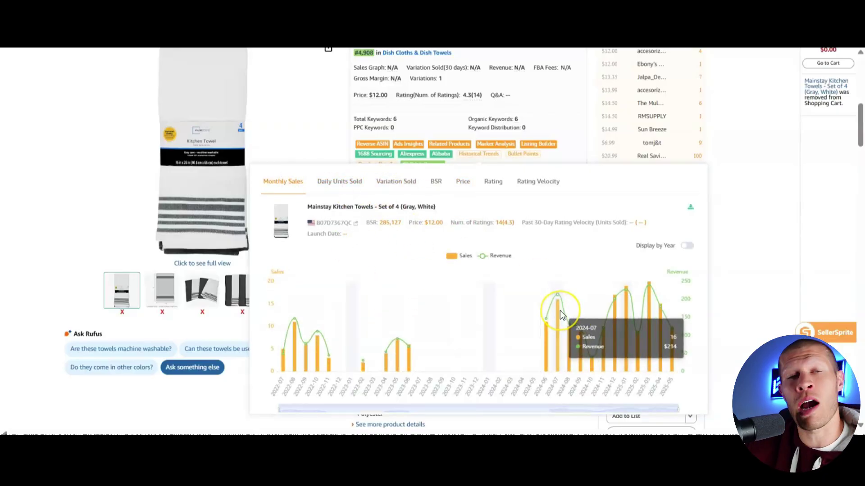
click(494, 182)
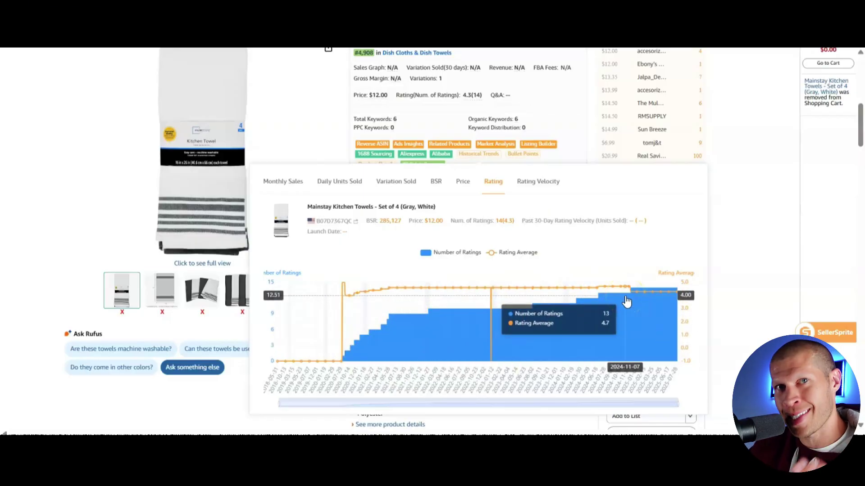
click(737, 163)
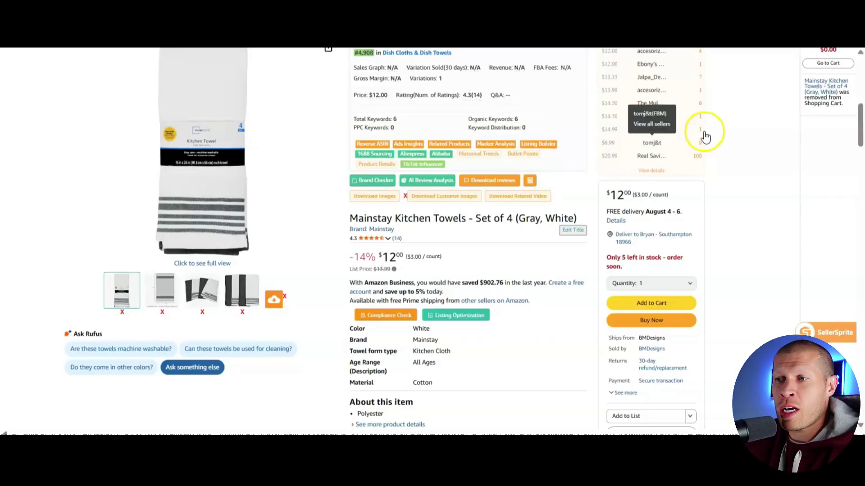
Step: Show the other sellers' offers, 'New (11) from $11.40', for the towel listing
click(716, 121)
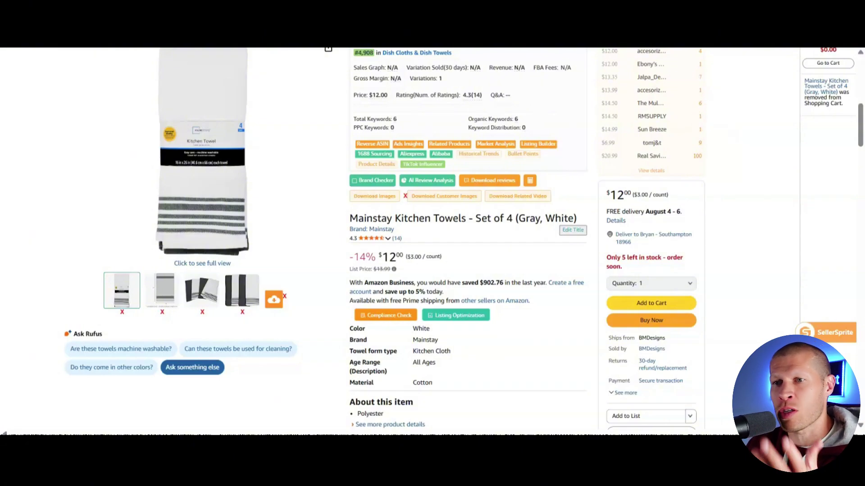
scroll(685, 372, down, 3)
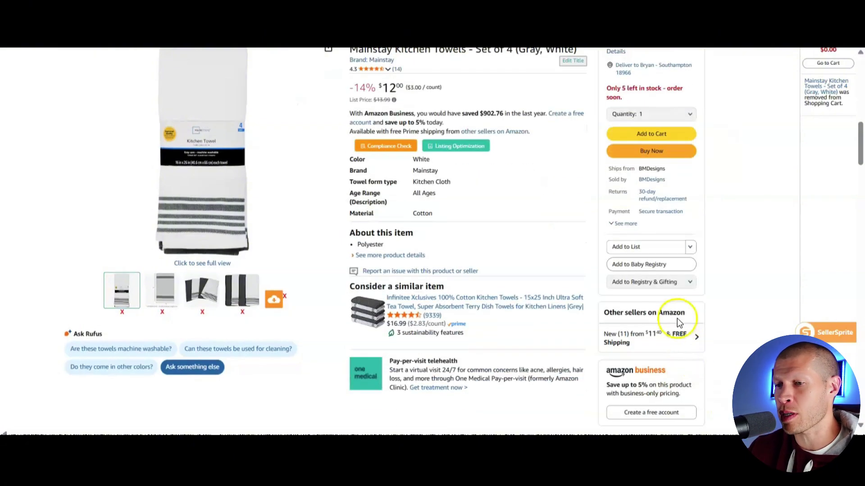
click(674, 342)
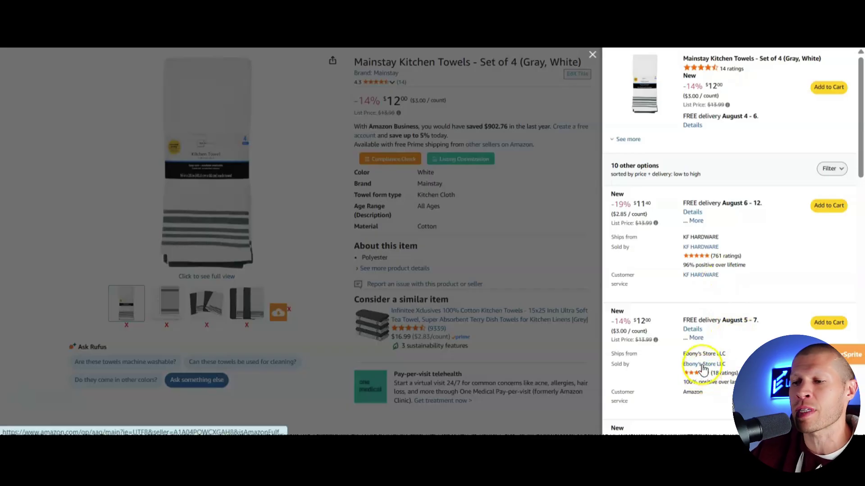
Step: Open the profile of the seller with 1,298 ratings in a new tab and review it
right_click(704, 247)
scroll(708, 257, down, 5)
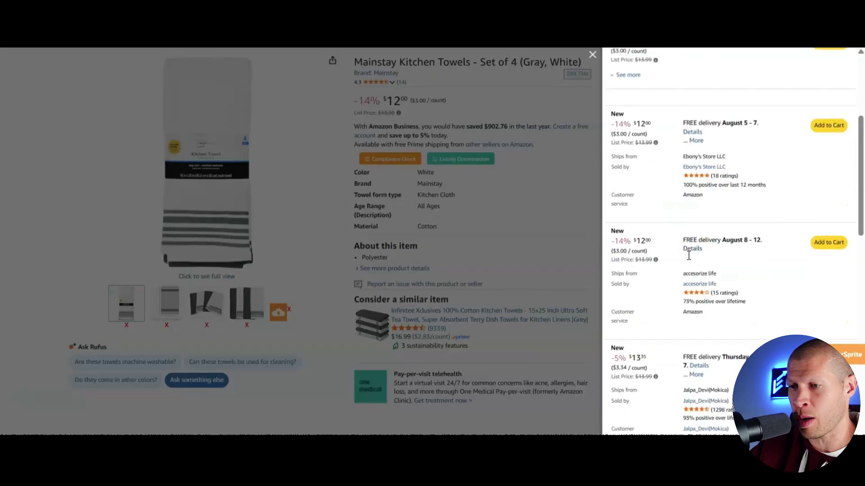
right_click(703, 267)
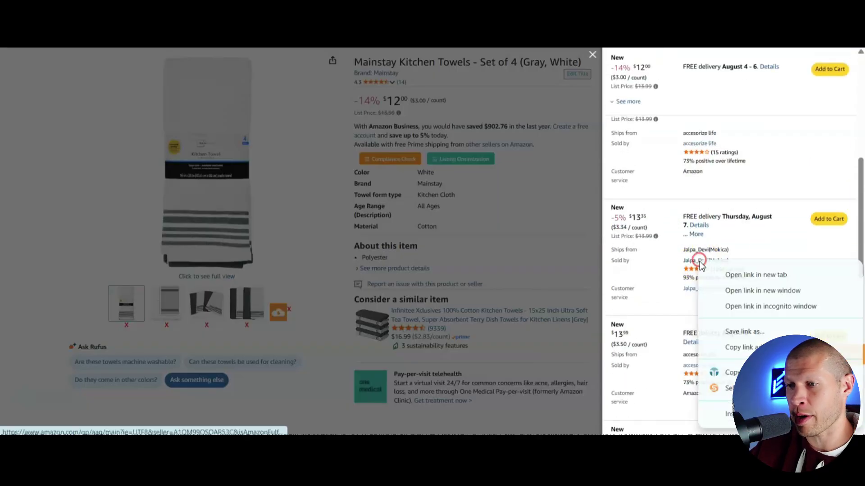
click(724, 272)
scroll(708, 260, up, 5)
scroll(706, 260, up, 3)
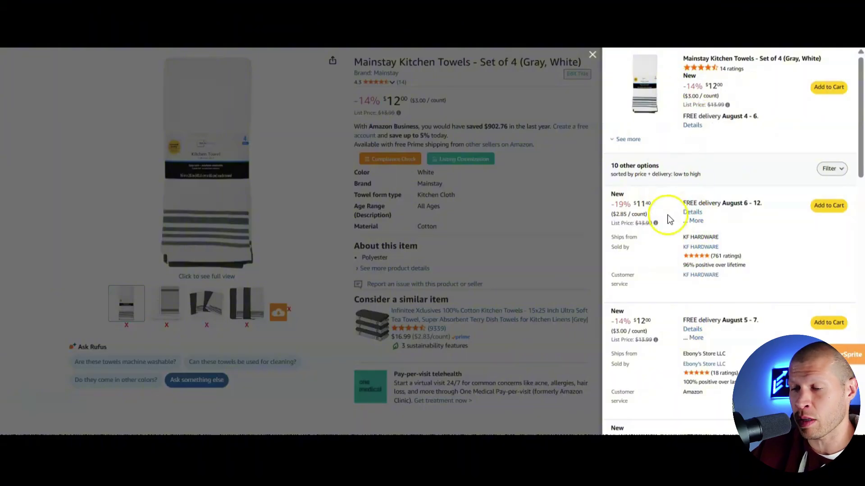
scroll(724, 174, down, 10)
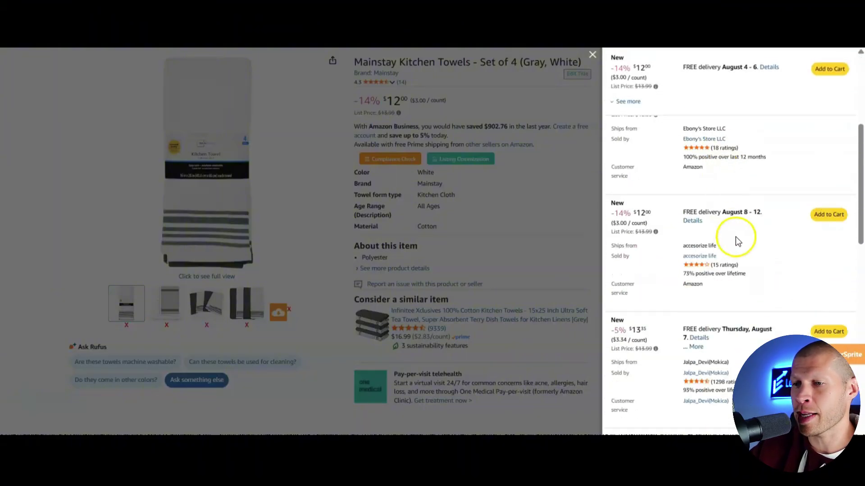
scroll(738, 220, down, 1)
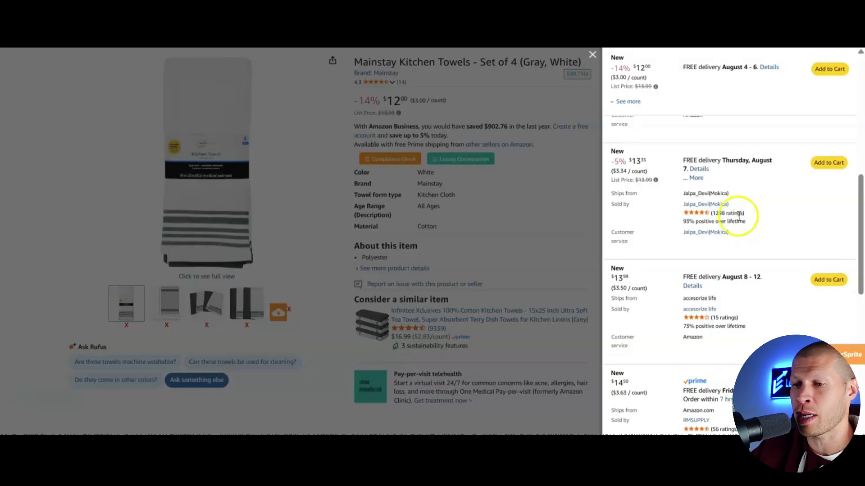
scroll(739, 216, down, 5)
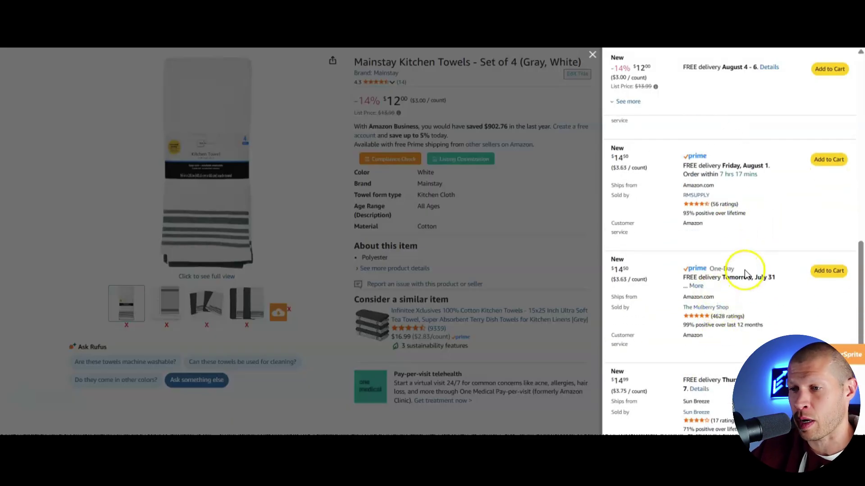
scroll(720, 301, down, 2)
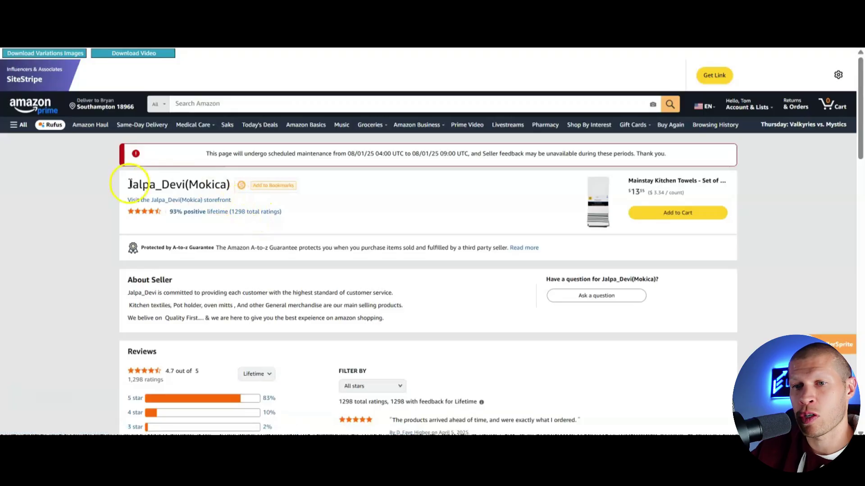
Step: Copy the competing seller's name and search its catalogue in Competitor Research
drag(127, 184, 226, 184)
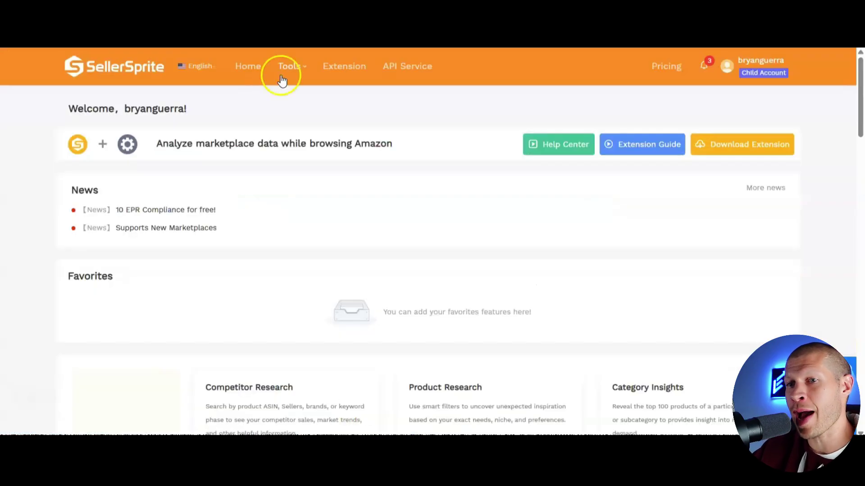
mouse_move(289, 66)
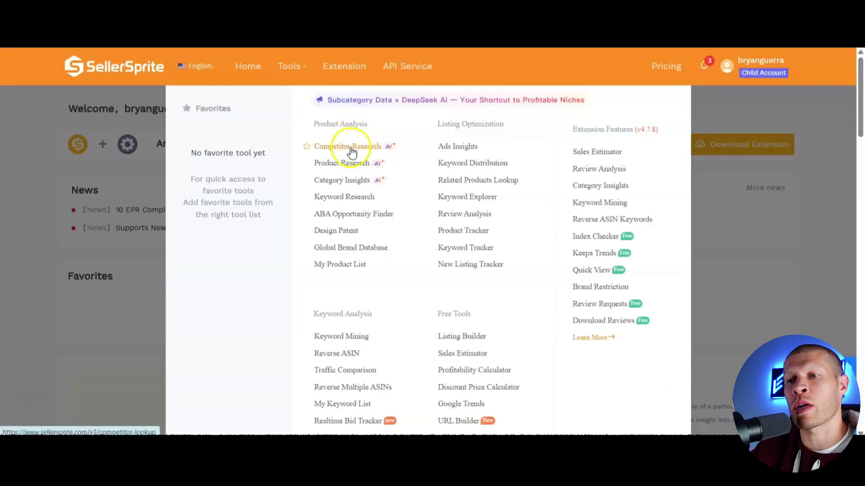
click(350, 147)
click(383, 245)
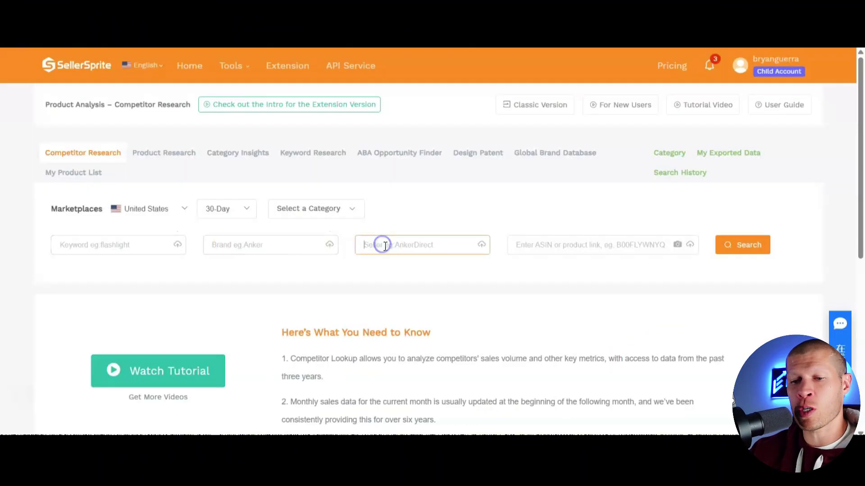
click(746, 246)
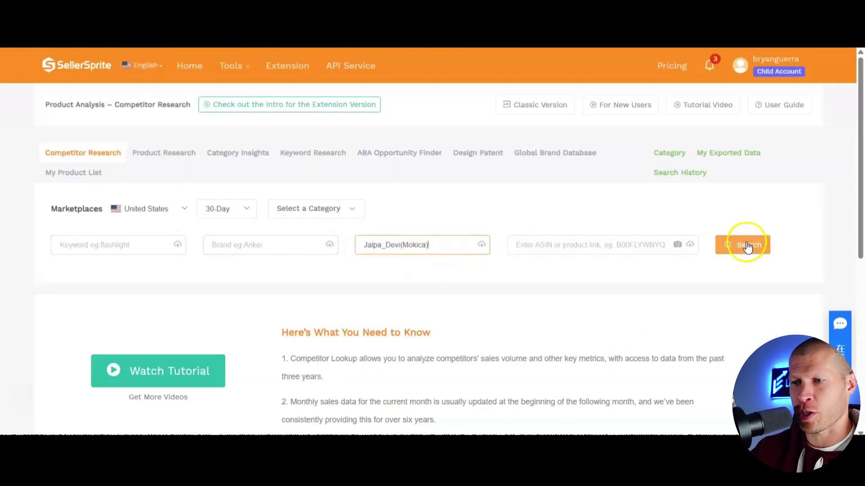
Step: Sort the six products by Sales, Descending, preview them, then return to the KF HARDWARE page
click(490, 248)
scroll(473, 270, down, 3)
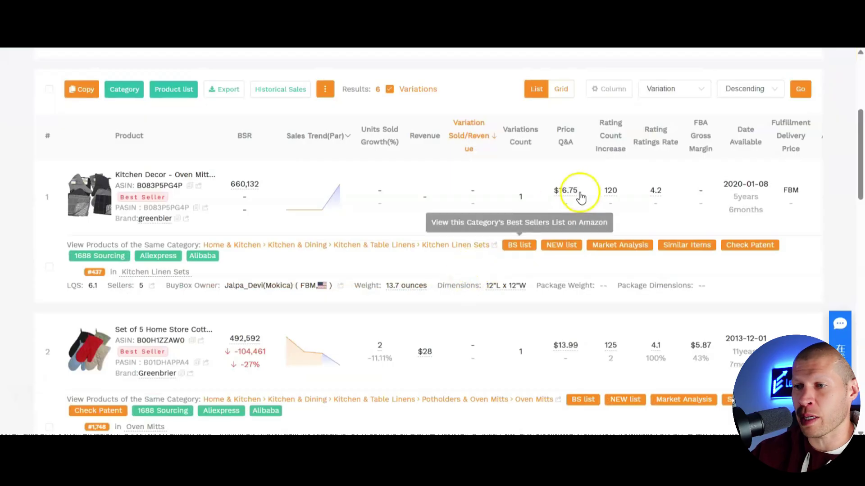
scroll(574, 188, up, 3)
click(674, 201)
click(673, 256)
click(800, 201)
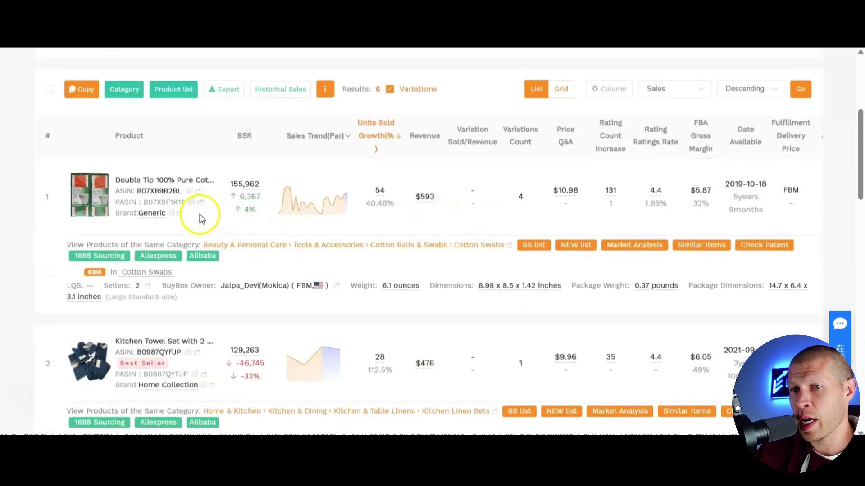
mouse_move(89, 194)
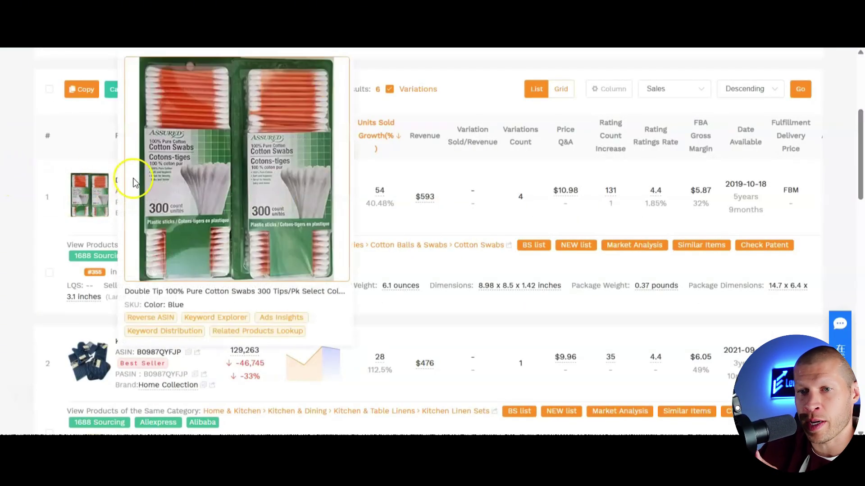
mouse_move(87, 360)
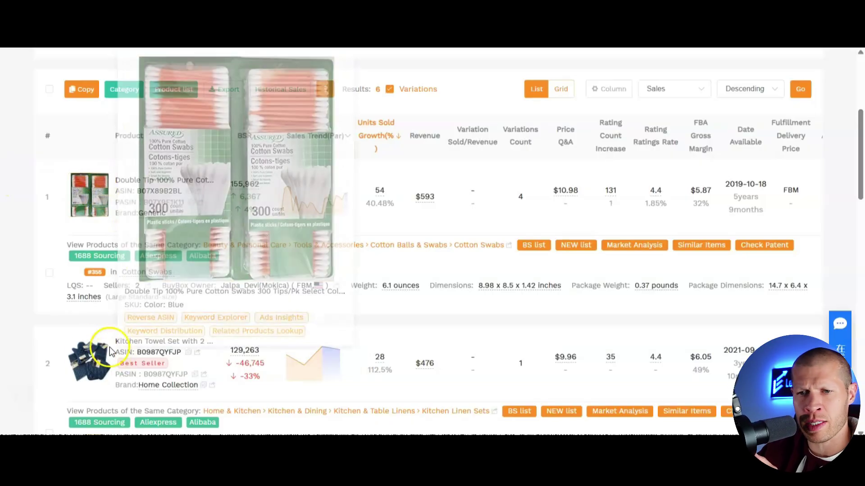
scroll(86, 343, down, 1)
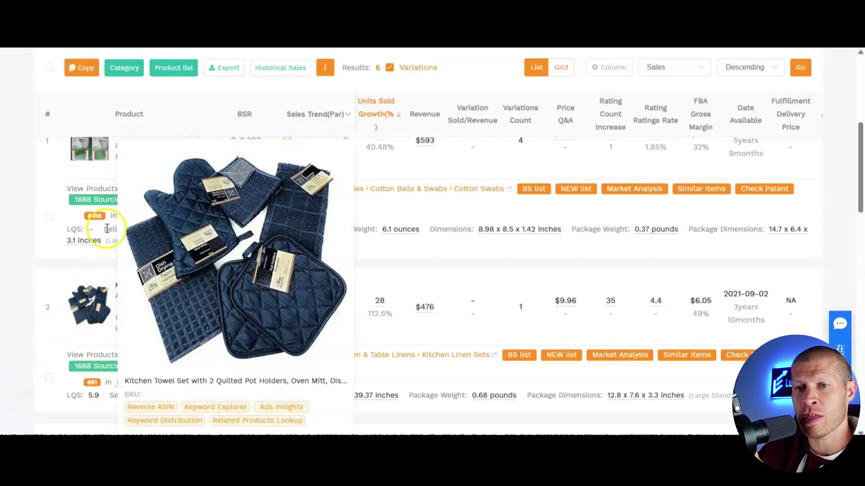
scroll(134, 167, up, 2)
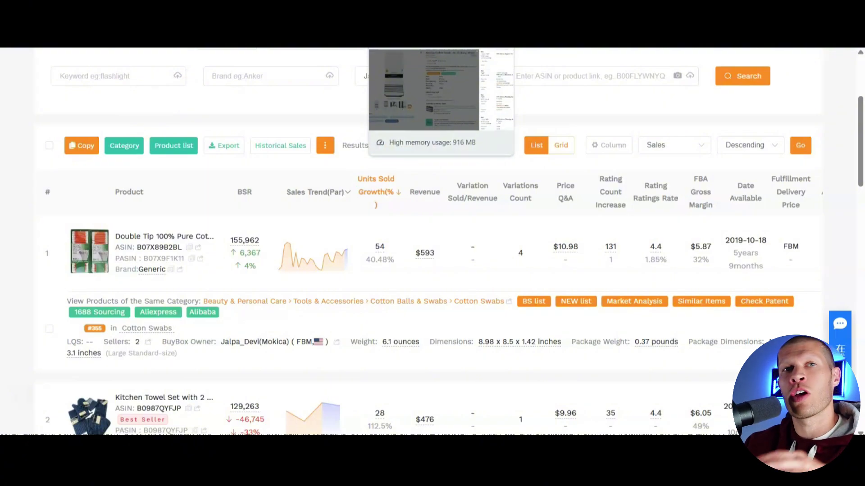
click(442, 47)
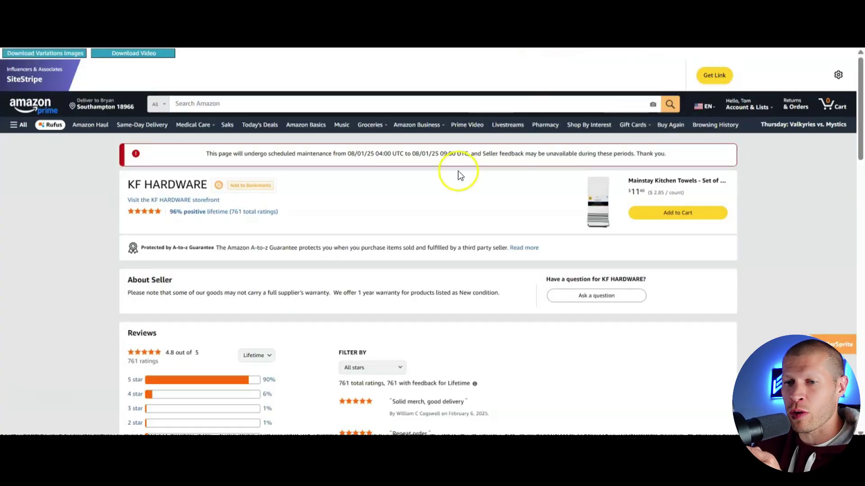
Step: Browse the KF HARDWARE storefront's 12 products, then return to the Mainstay towel offers panel
scroll(458, 171, down, 3)
scroll(436, 164, up, 2)
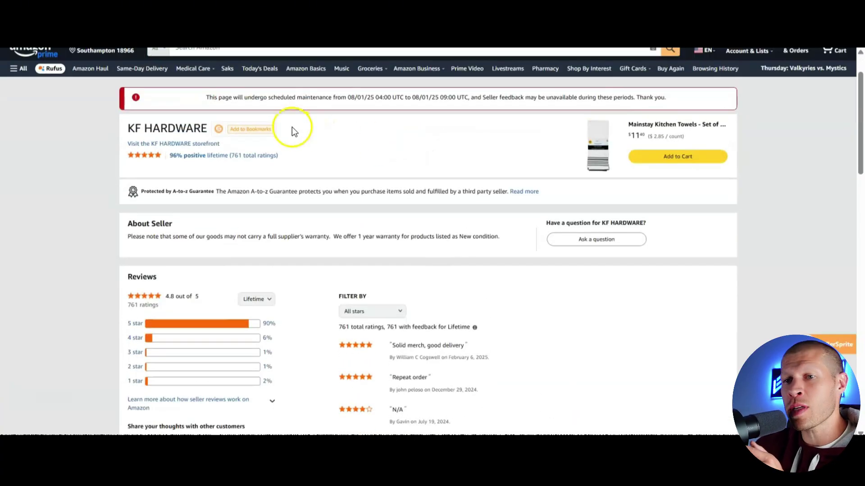
click(199, 147)
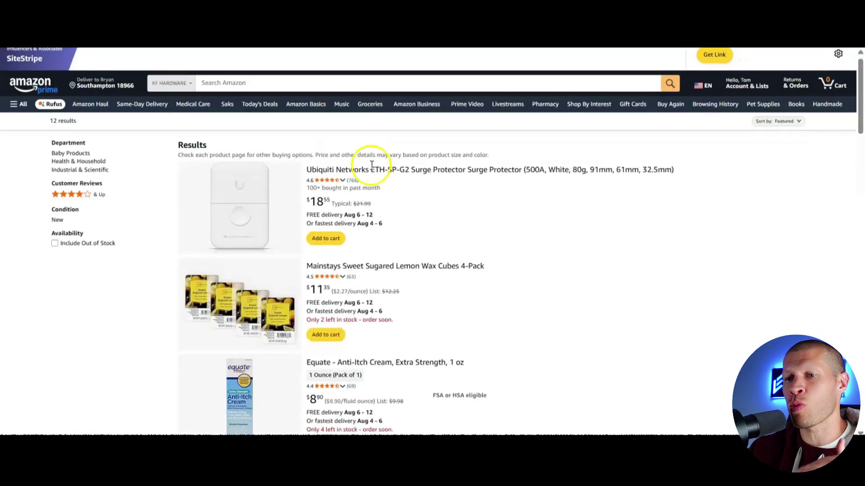
scroll(366, 170, down, 6)
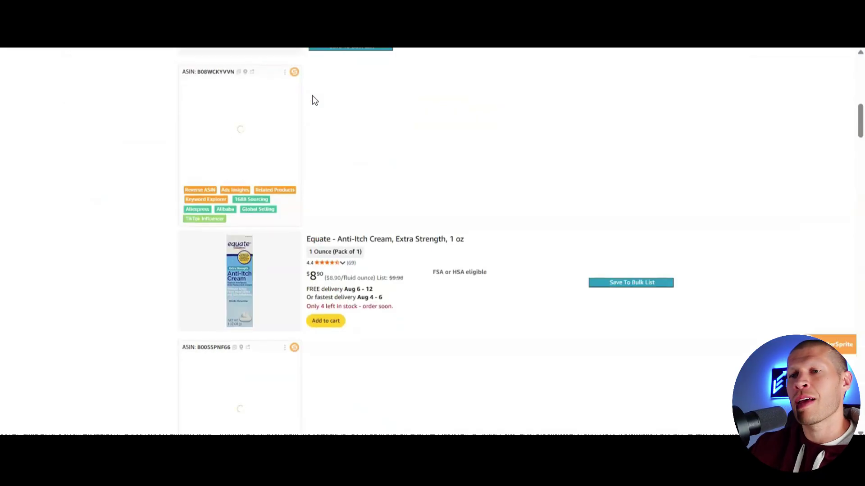
click(304, 89)
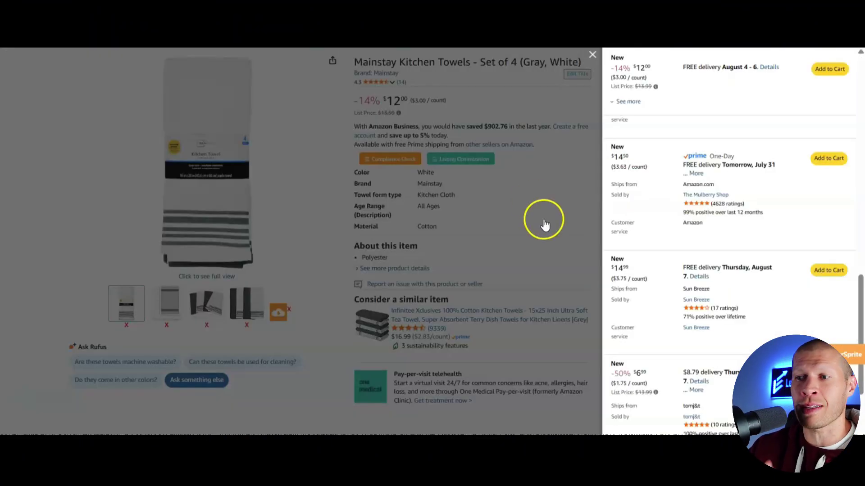
Step: Open The Mulberry Shop's seller page from the Mainstay offers and copy its name
scroll(716, 225, down, 1)
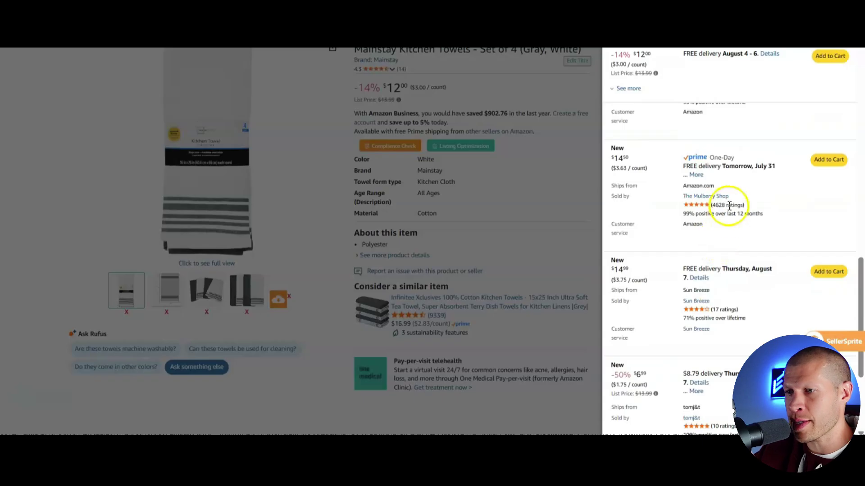
click(706, 198)
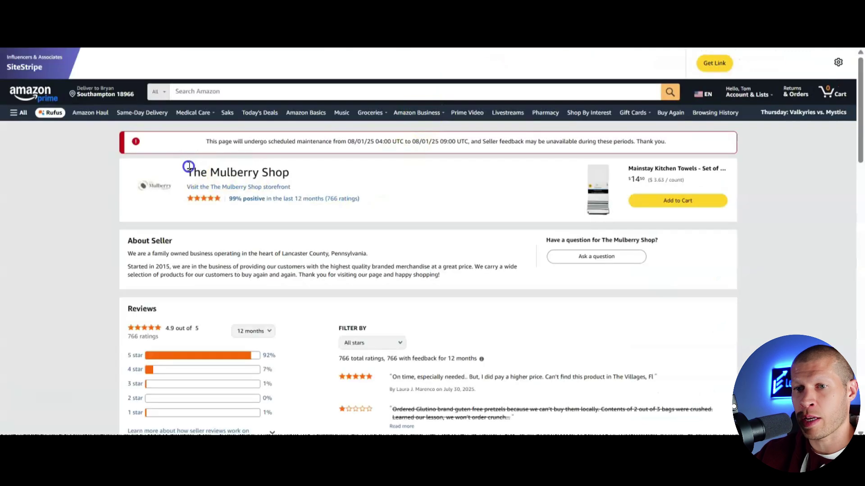
drag(187, 185, 291, 182)
key(ctrl+c)
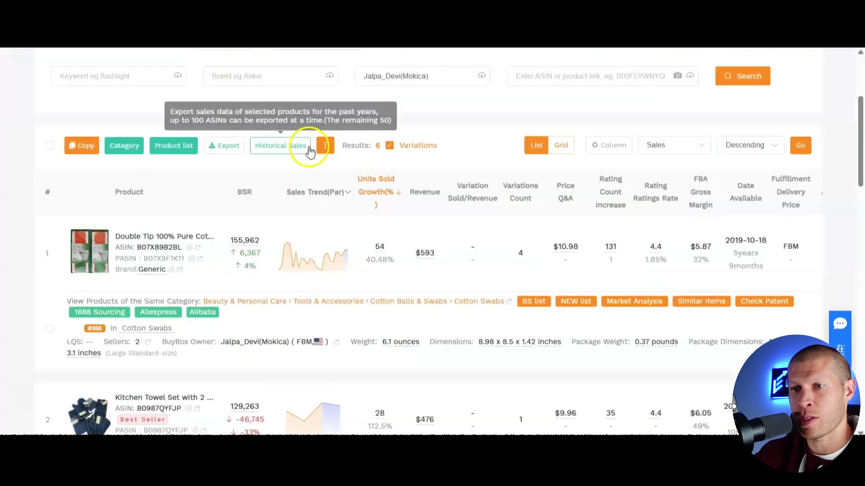
scroll(243, 117, up, 4)
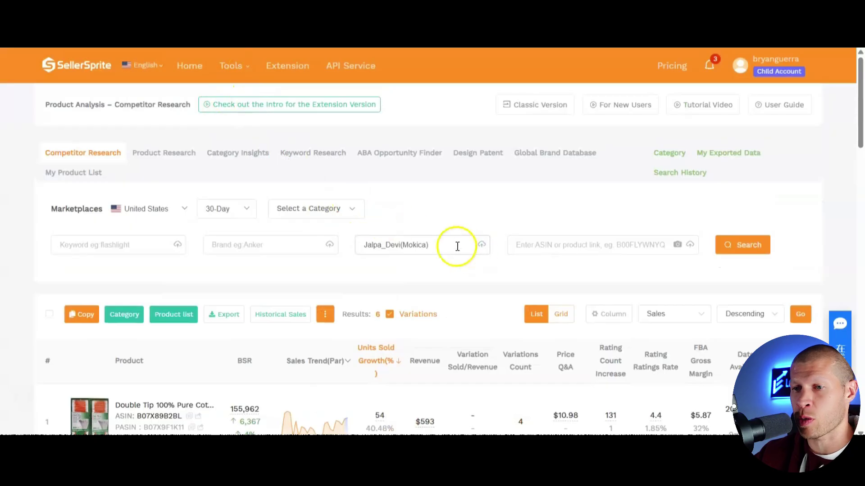
Step: Replace the seller with 'The Mulberry Shop' and search, listing 421 products
drag(458, 245, 295, 216)
key(ctrl+v)
key(Return)
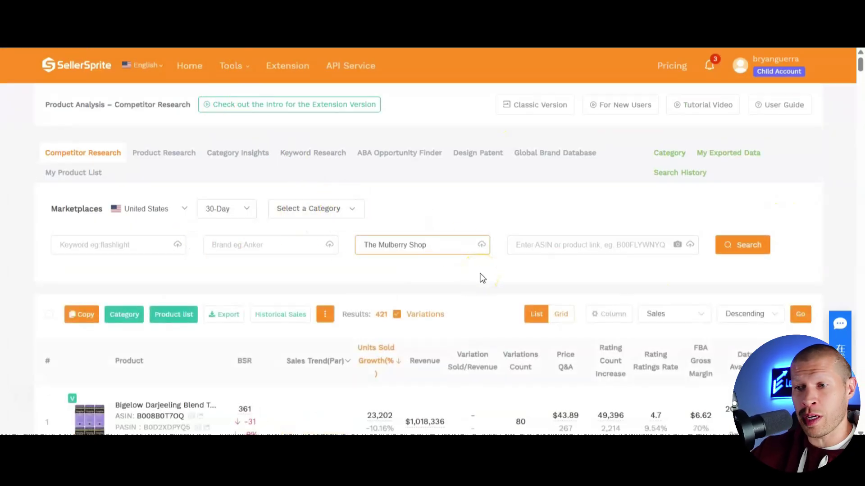
scroll(667, 281, down, 1)
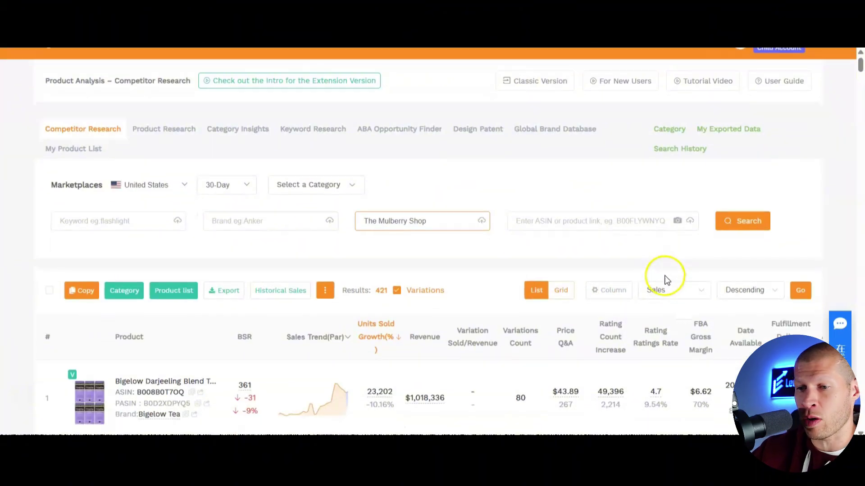
scroll(666, 280, down, 5)
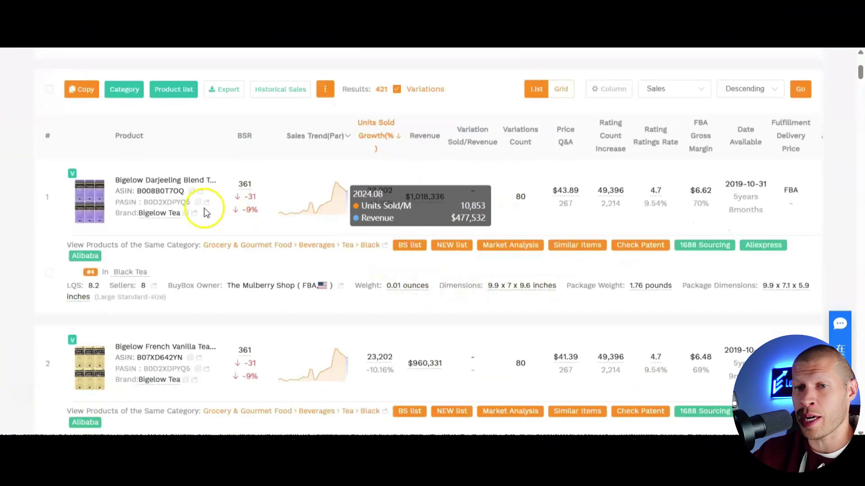
Step: Preview the product thumbnails, enlarging and closing the Seventh Generation product image
mouse_move(87, 205)
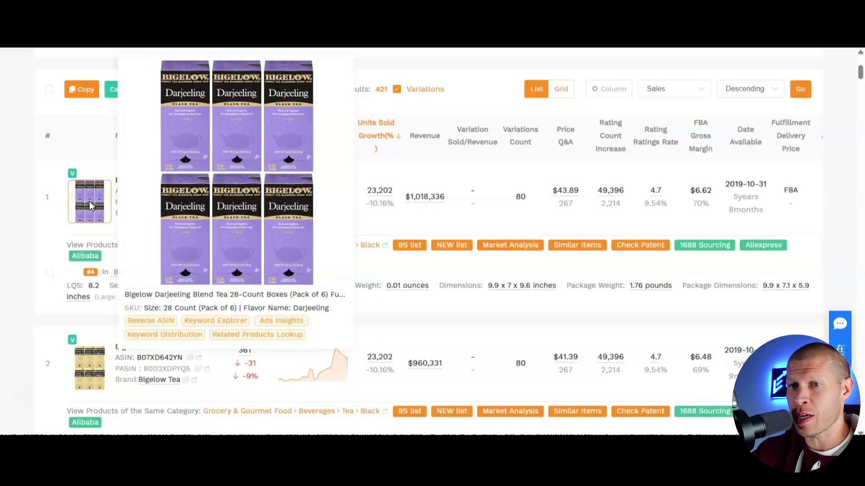
scroll(91, 201, down, 3)
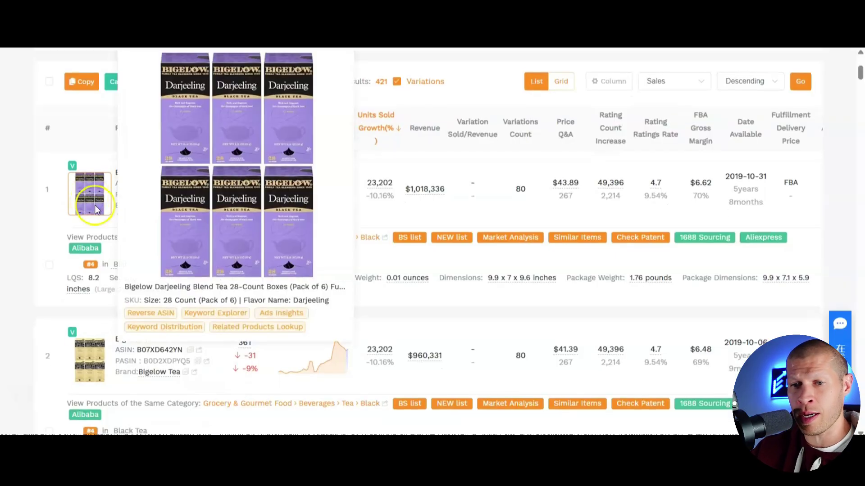
scroll(81, 256, down, 5)
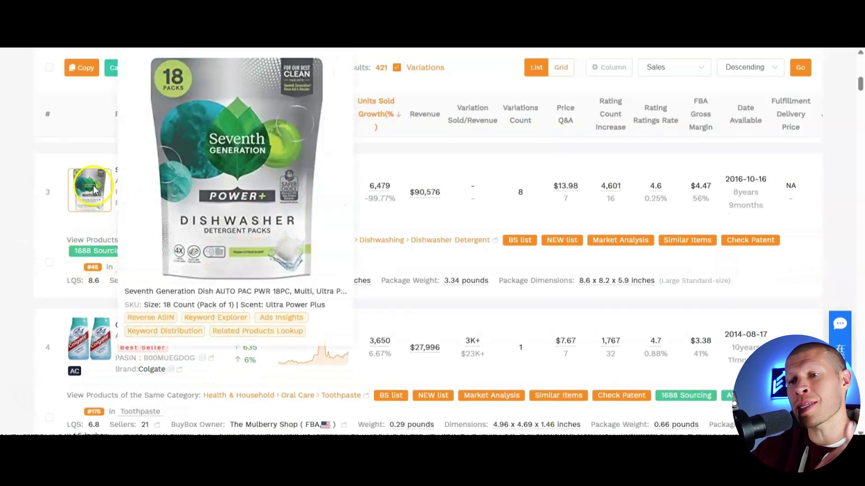
click(270, 187)
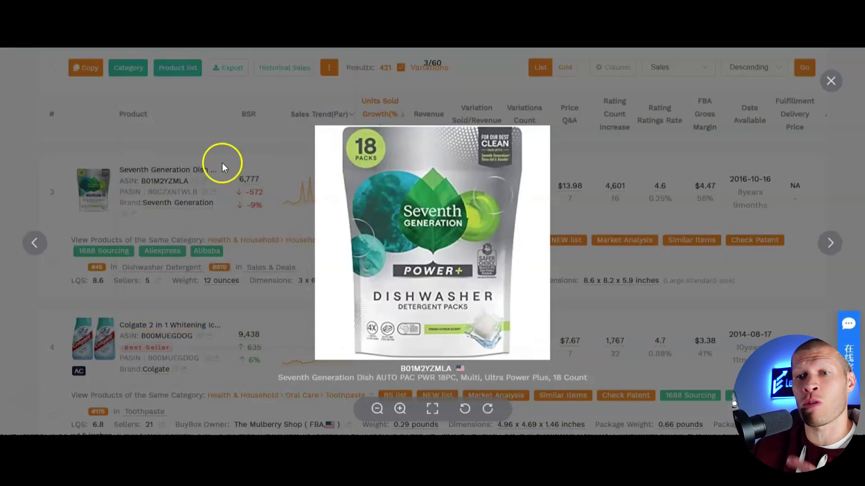
click(181, 166)
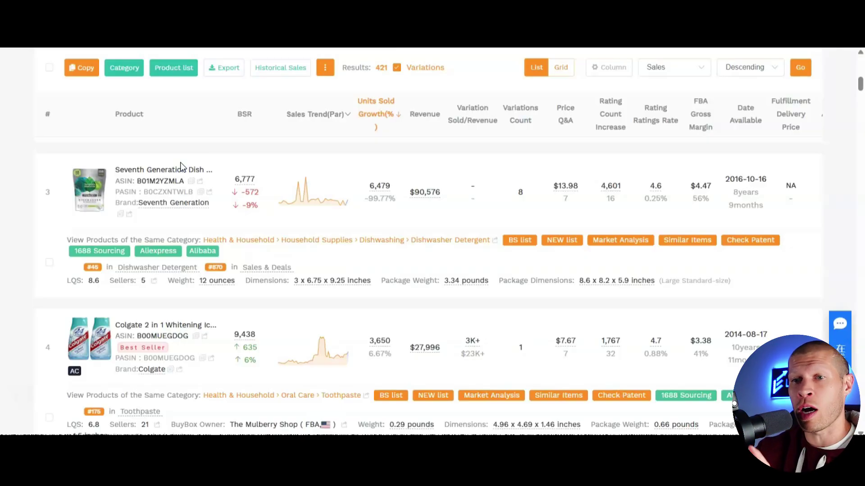
scroll(220, 156, up, 8)
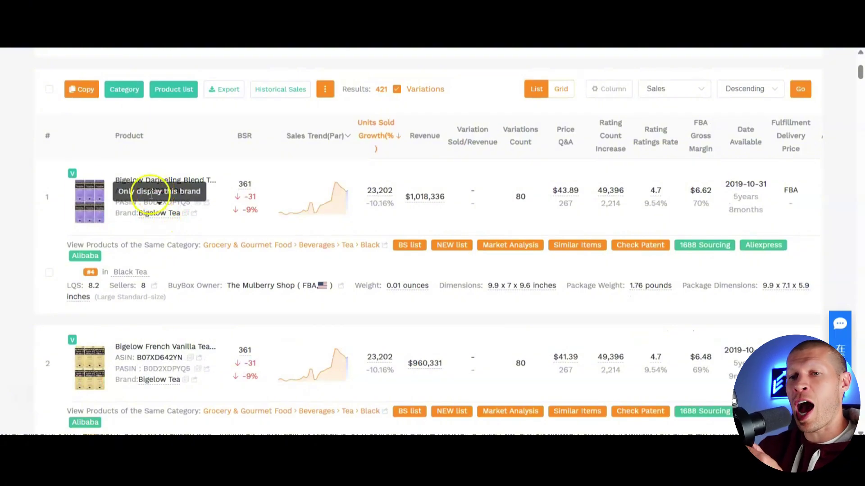
mouse_move(89, 179)
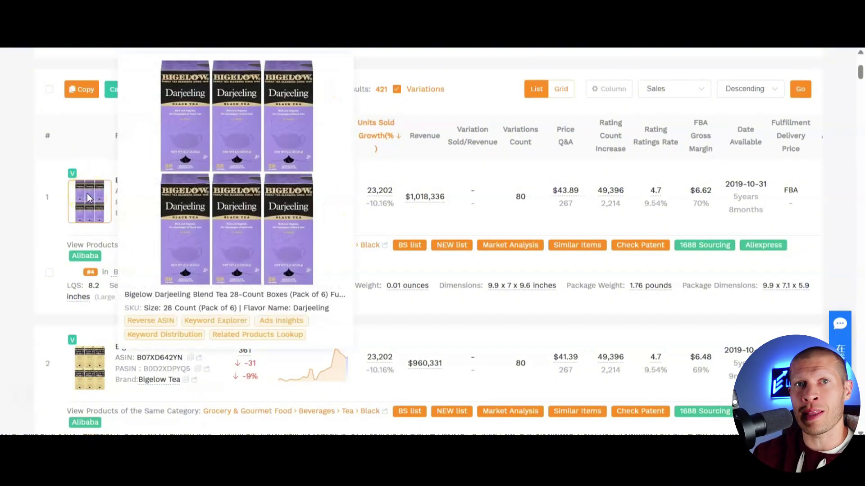